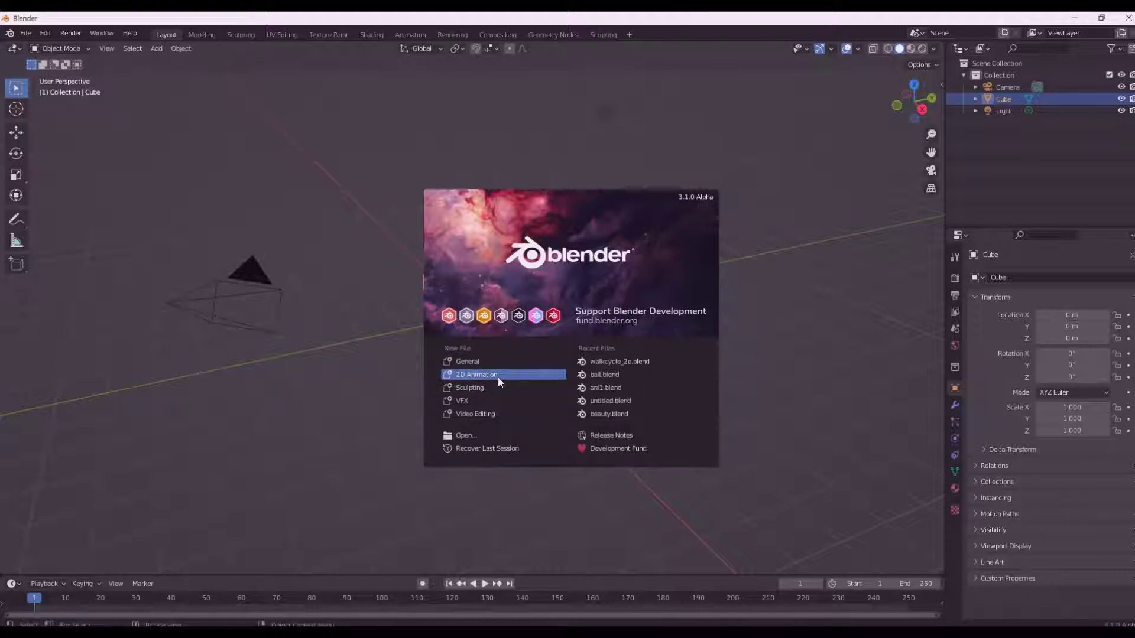
# Start a new 2D animation file and preview the Pinterest dog walk-cycle sheet in Google Images
pyautogui.click(497, 377)
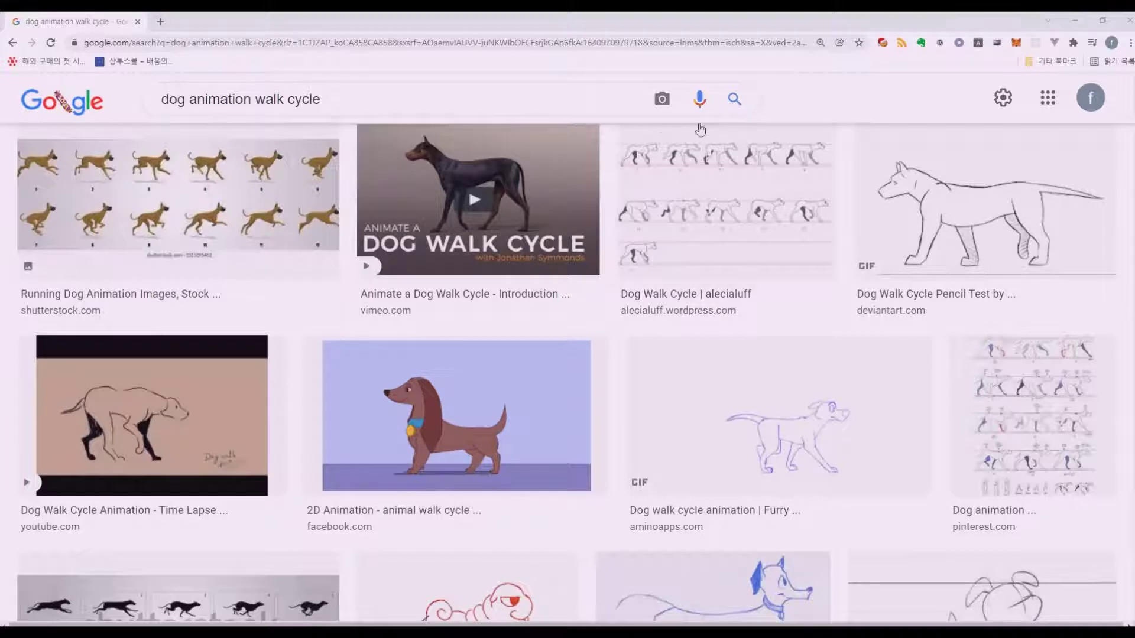
pyautogui.scroll(-1, 981, 350)
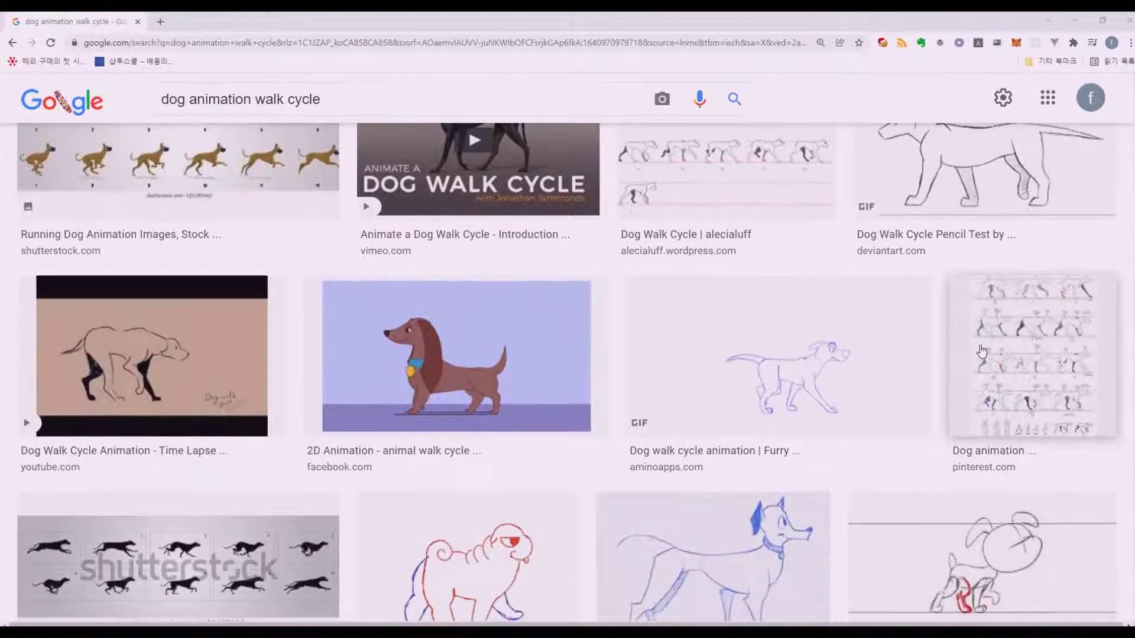
pyautogui.scroll(-2, 981, 350)
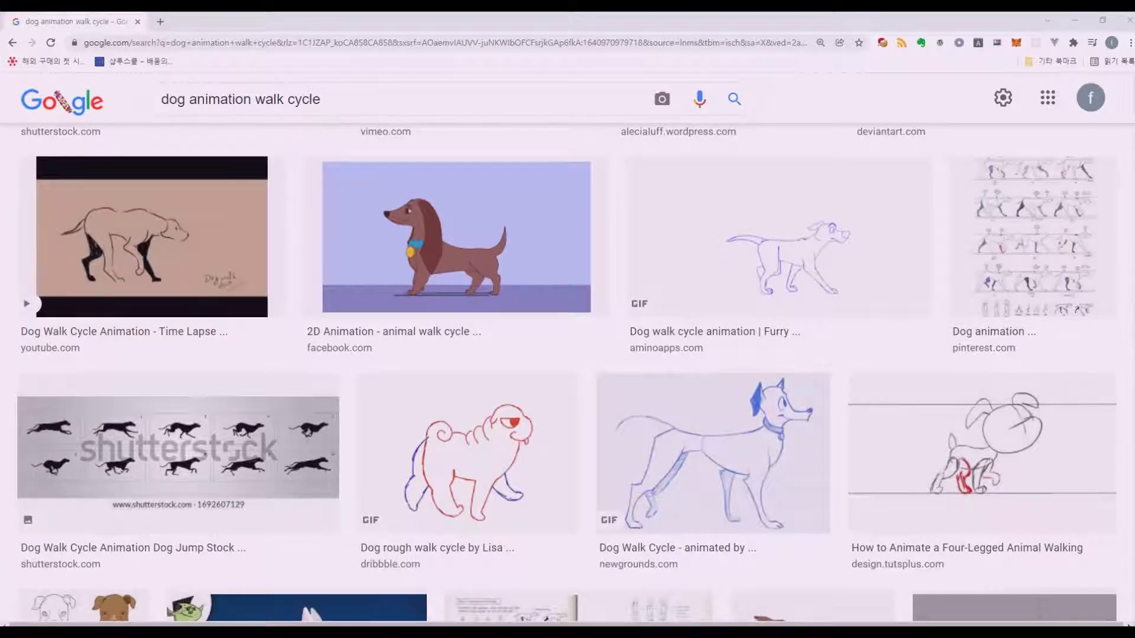
pyautogui.click(1045, 285)
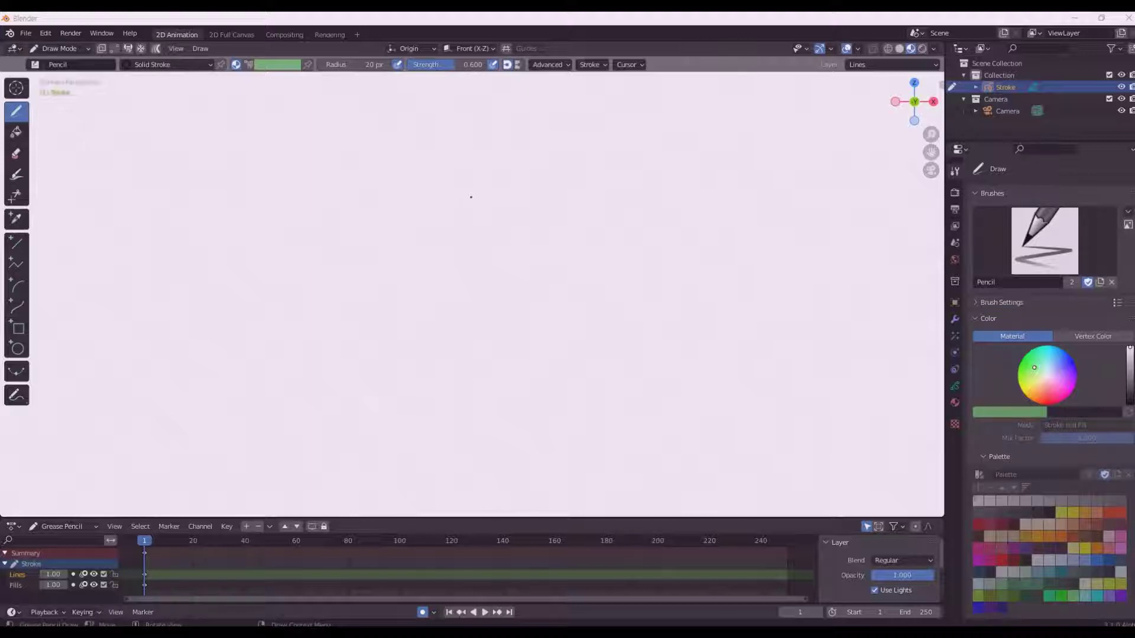
# Zoom the viewport to fit the camera frame and switch the Stroke object from Draw Mode to Object Mode
pyautogui.scroll(-2, 471, 197)
pyautogui.scroll(-1, 471, 197)
pyautogui.scroll(-1, 471, 196)
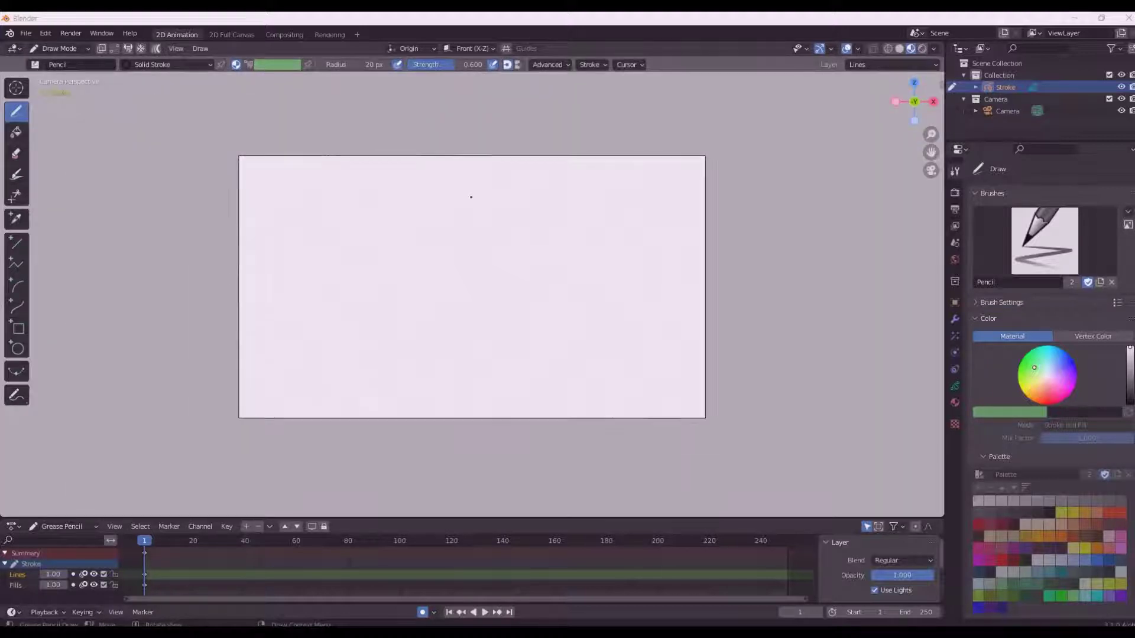
pyautogui.scroll(3, 471, 197)
pyautogui.scroll(-1, 471, 197)
pyautogui.scroll(1, 471, 197)
pyautogui.scroll(-2, 471, 197)
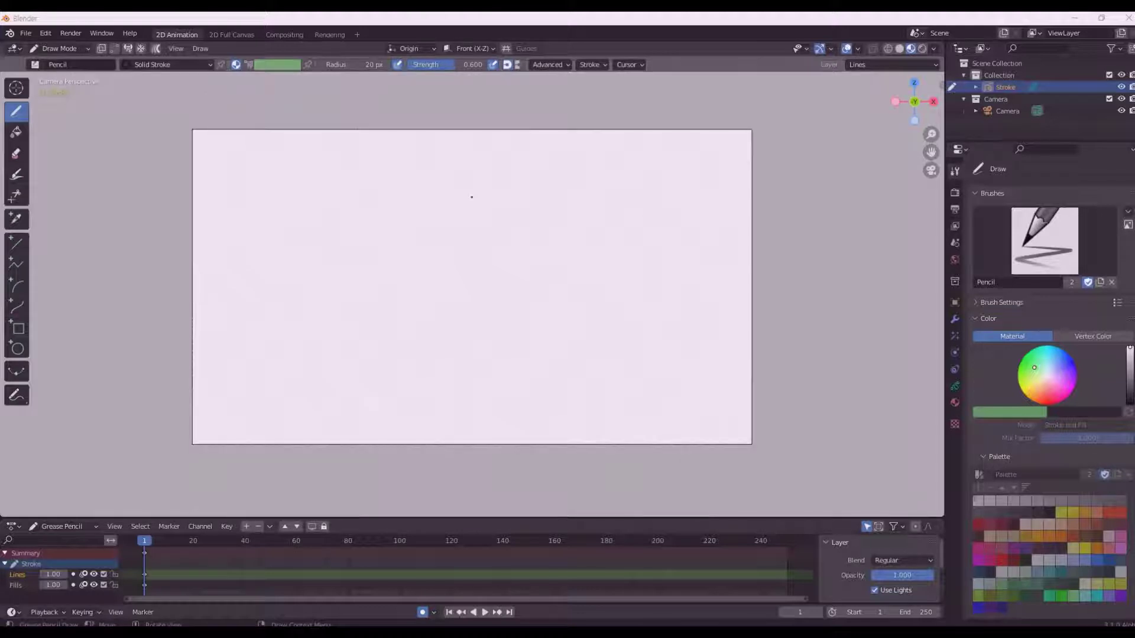
pyautogui.scroll(1, 471, 197)
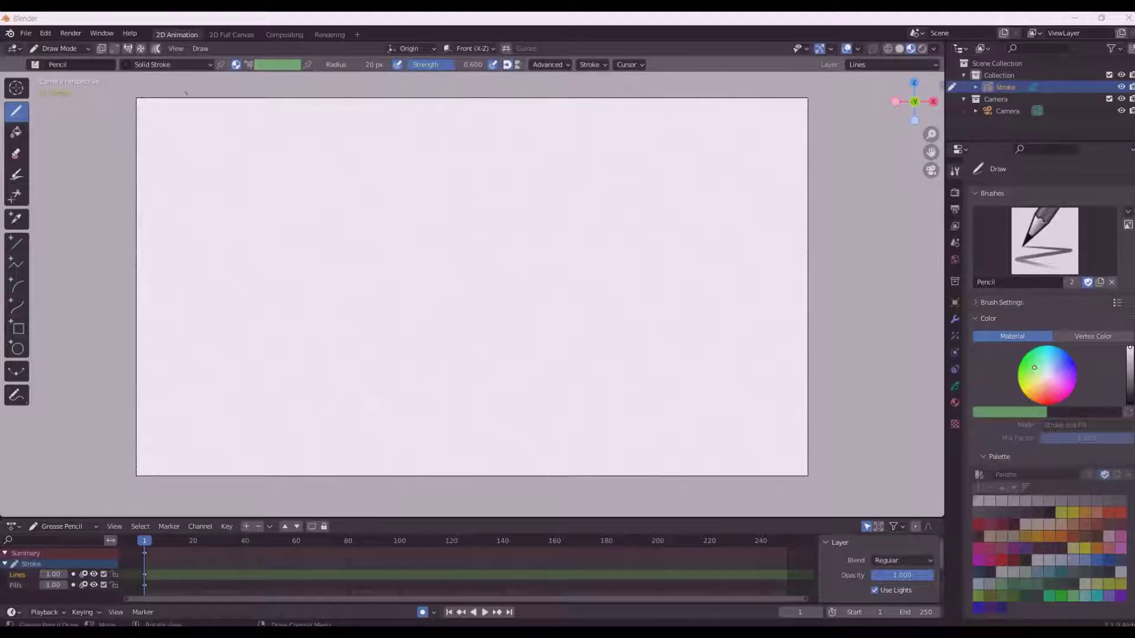
pyautogui.click(62, 52)
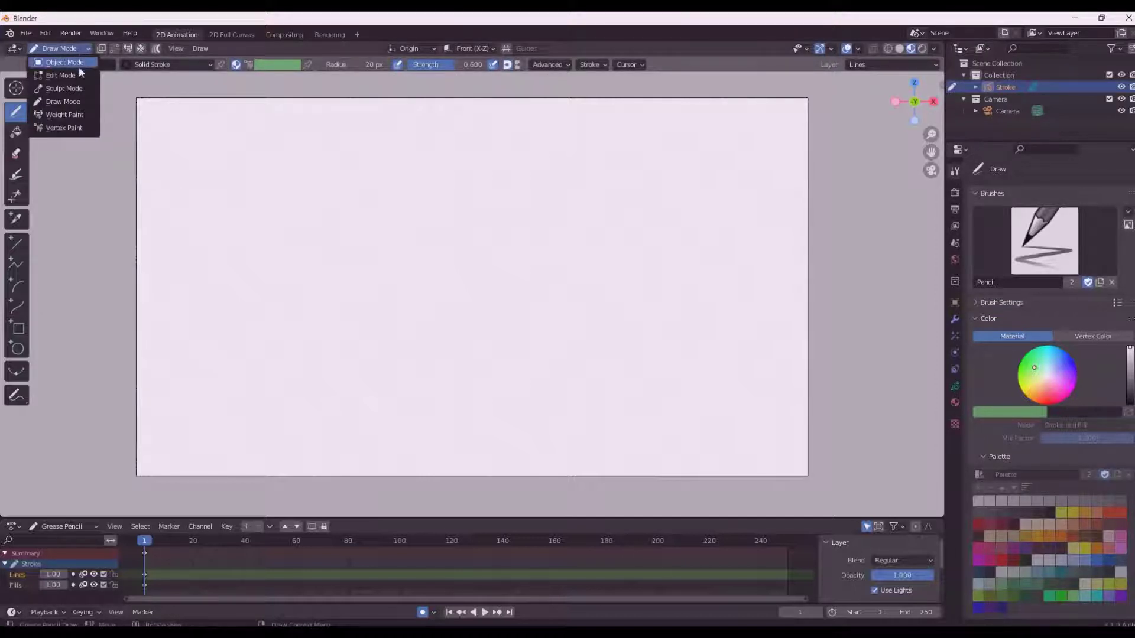
pyautogui.click(79, 62)
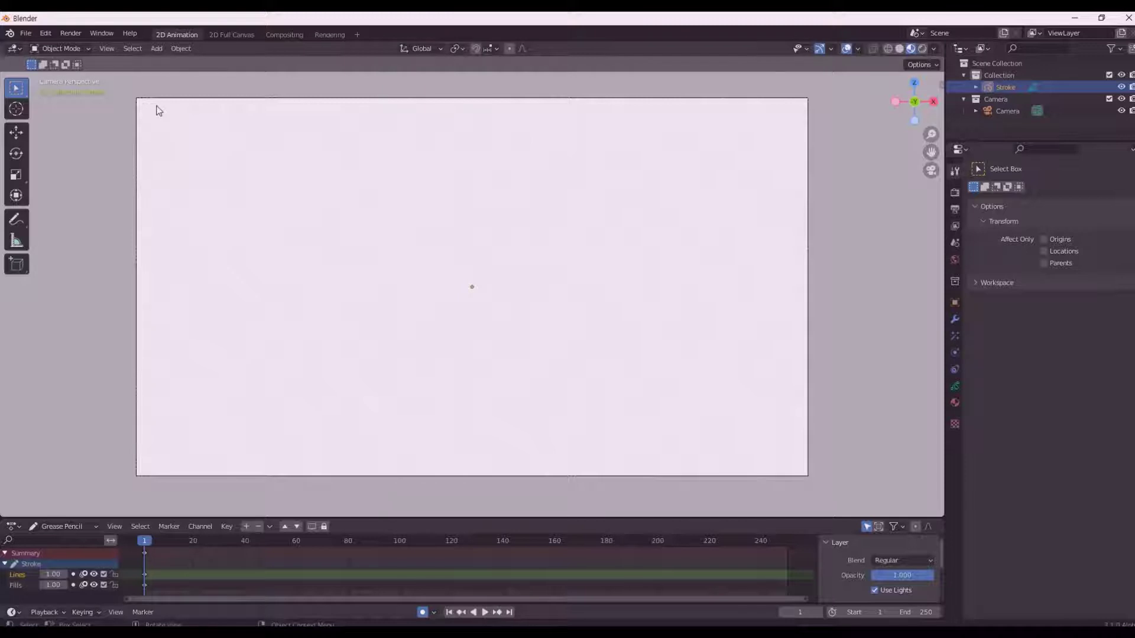
# Add dogwalkcycle.jpg to the scene as a reference image
pyautogui.click(159, 54)
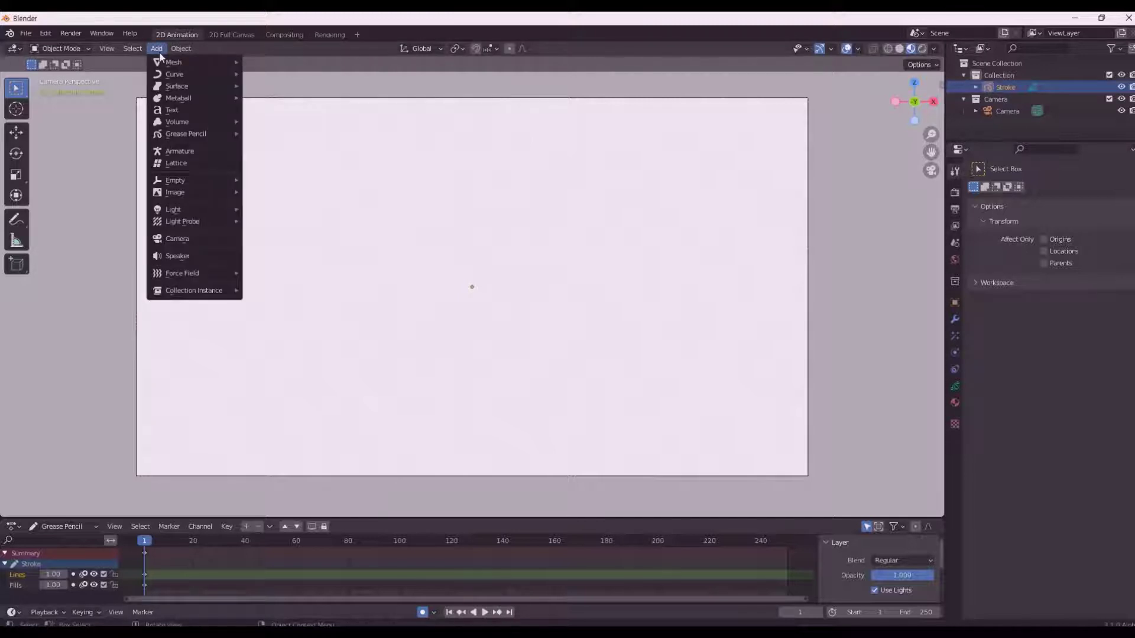
pyautogui.moveTo(176, 193)
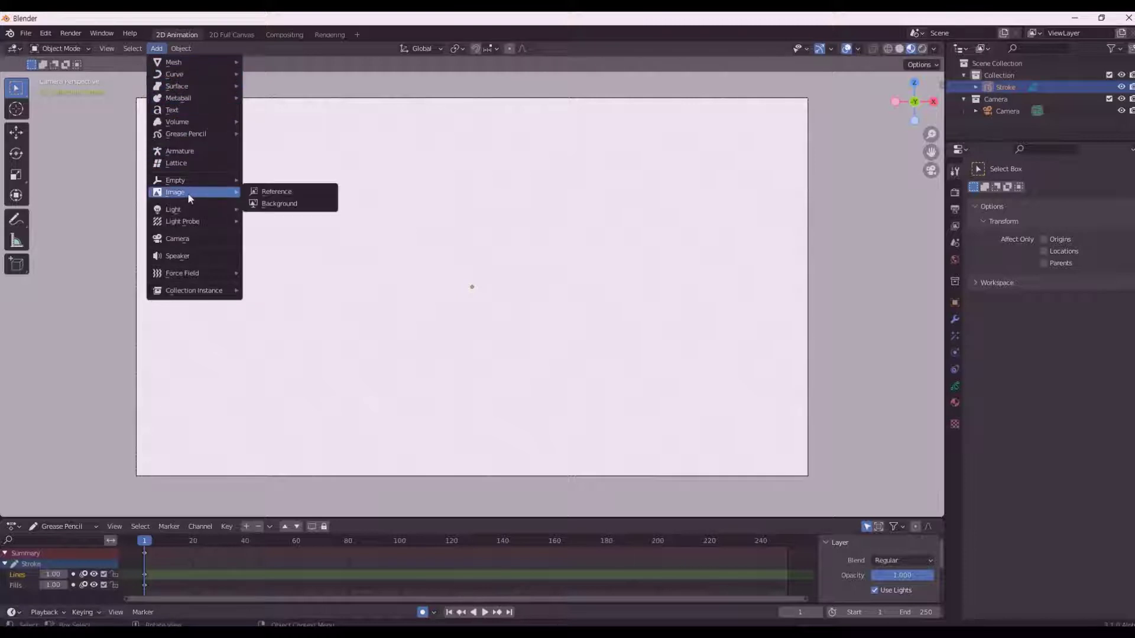
pyautogui.click(277, 191)
pyautogui.click(442, 203)
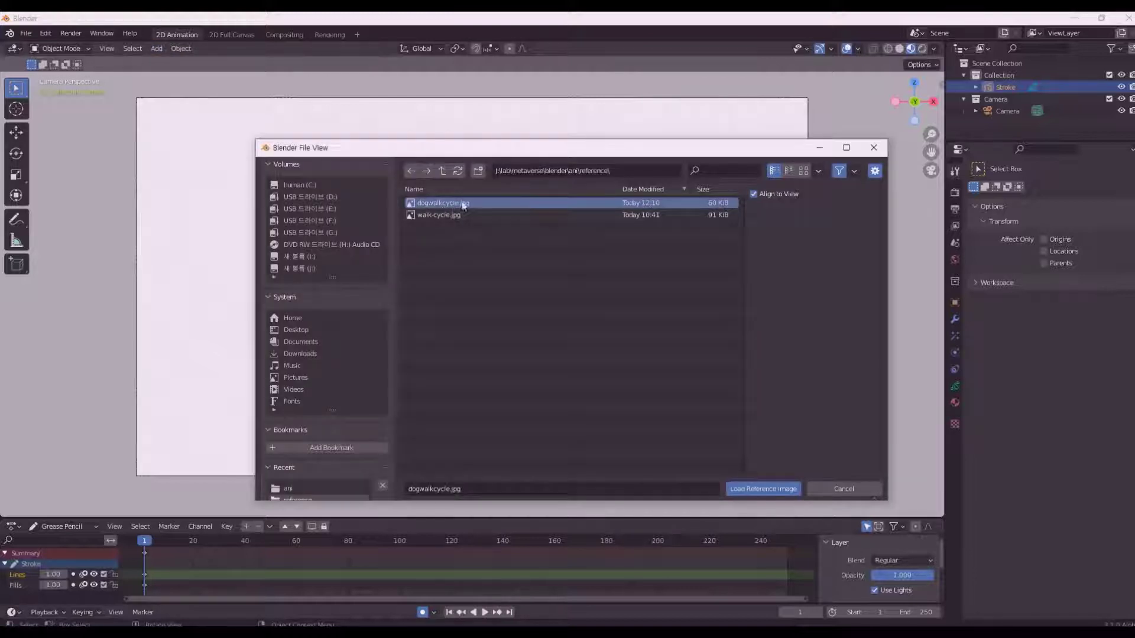
pyautogui.click(776, 486)
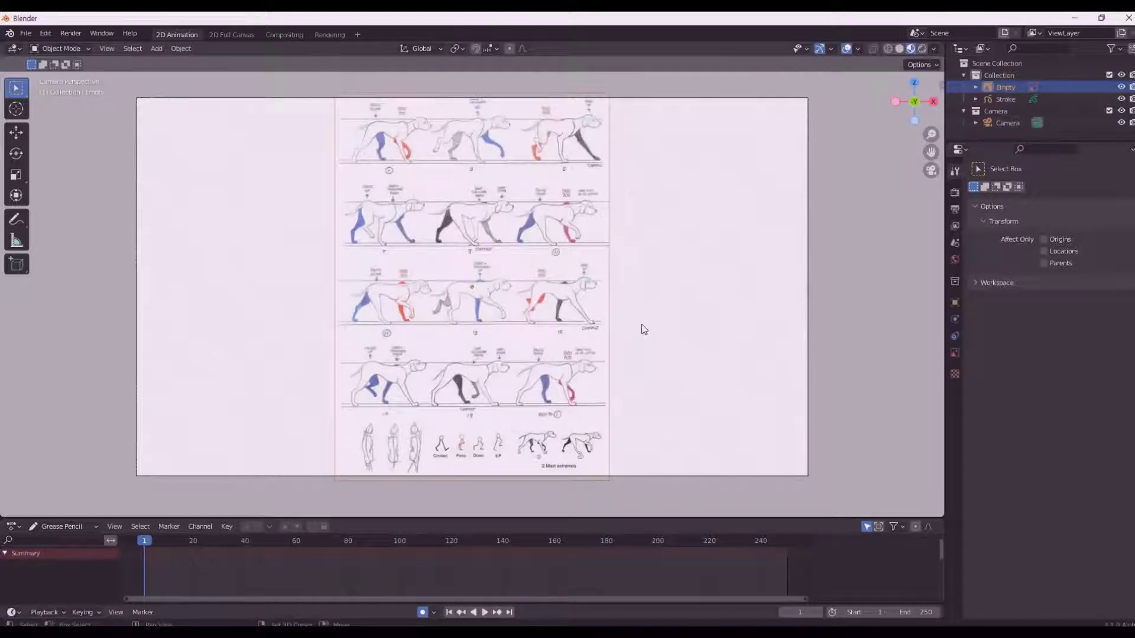
# Shrink the reference image and move it into the camera frame's upper-right corner
pyautogui.scroll(-2, 545, 172)
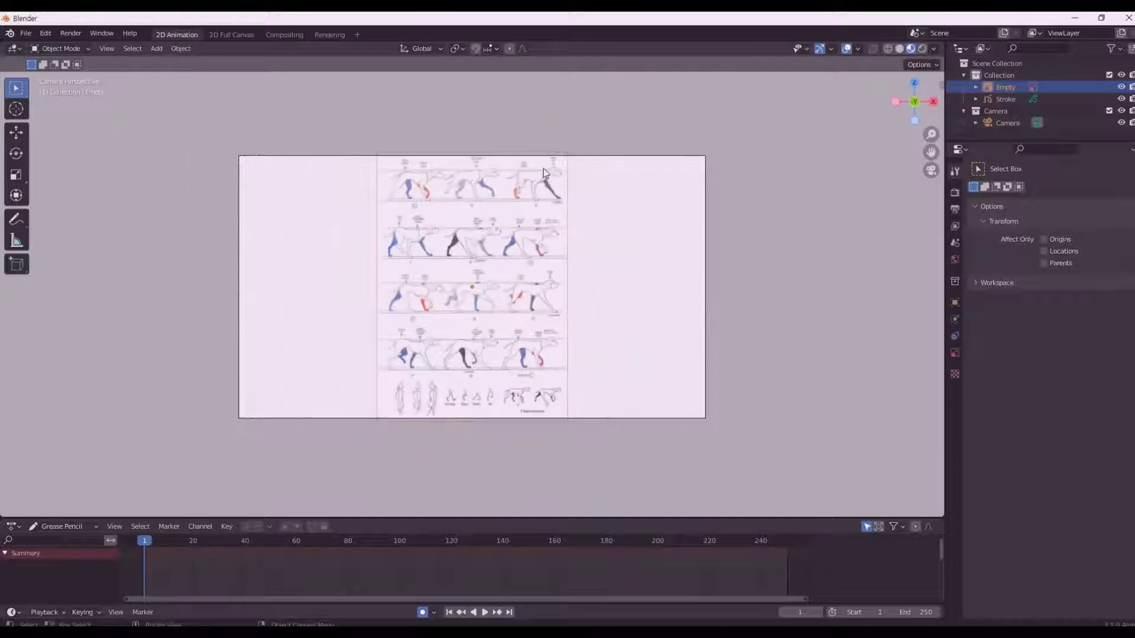
pyautogui.scroll(2, 541, 172)
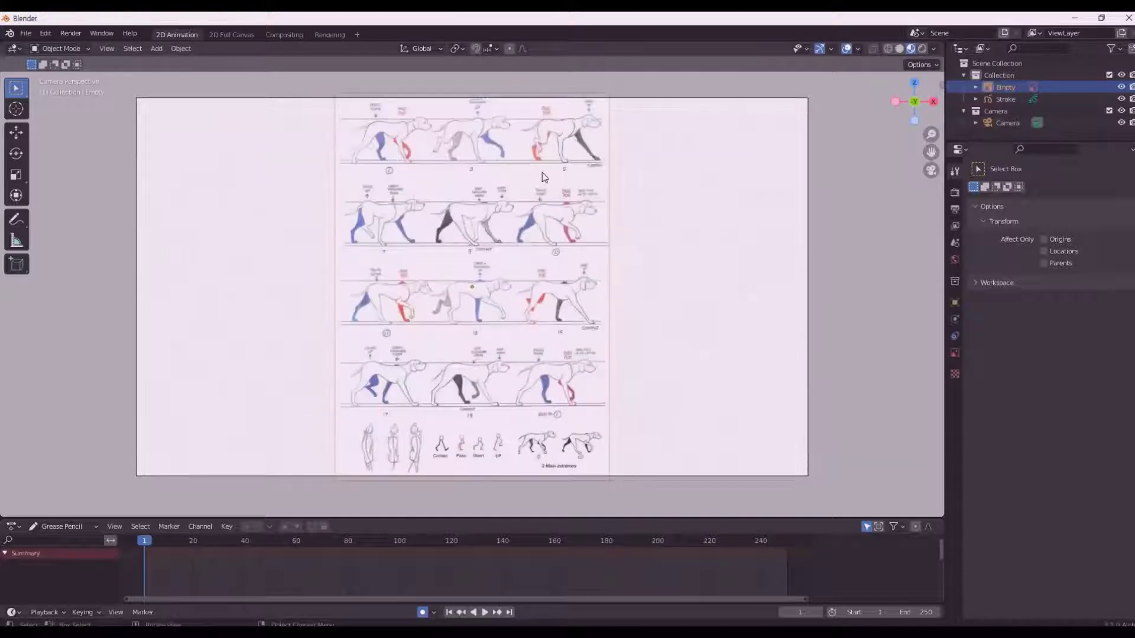
pyautogui.click(363, 109)
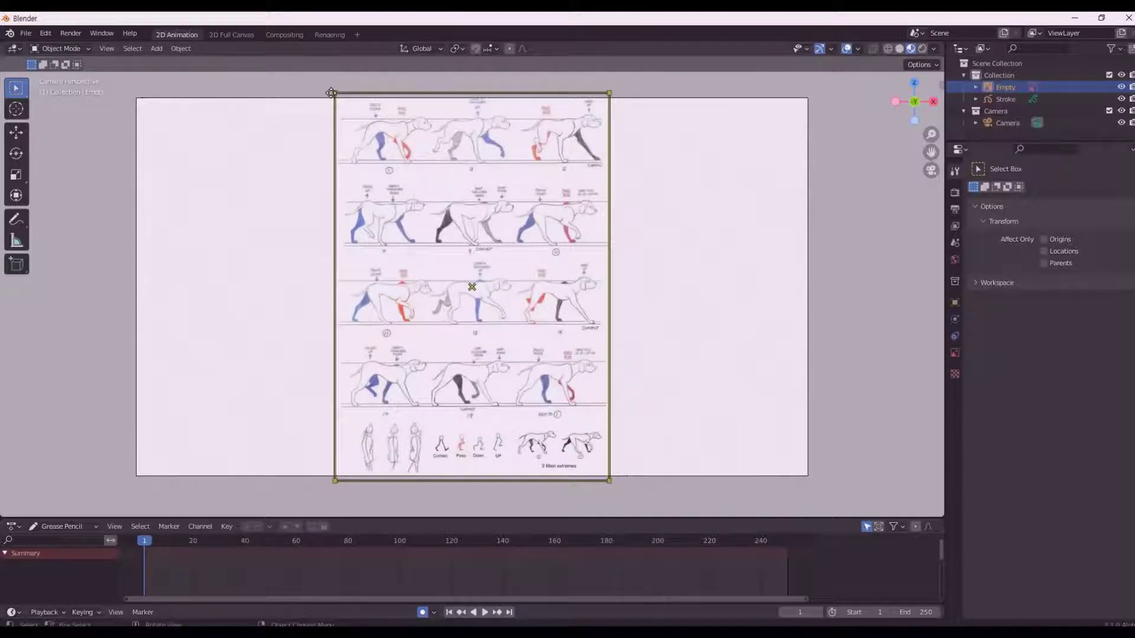
pyautogui.moveTo(331, 93)
pyautogui.mouseDown()
pyautogui.moveTo(388, 108)
pyautogui.moveTo(397, 179)
pyautogui.moveTo(433, 233)
pyautogui.mouseUp()
pyautogui.click(471, 230)
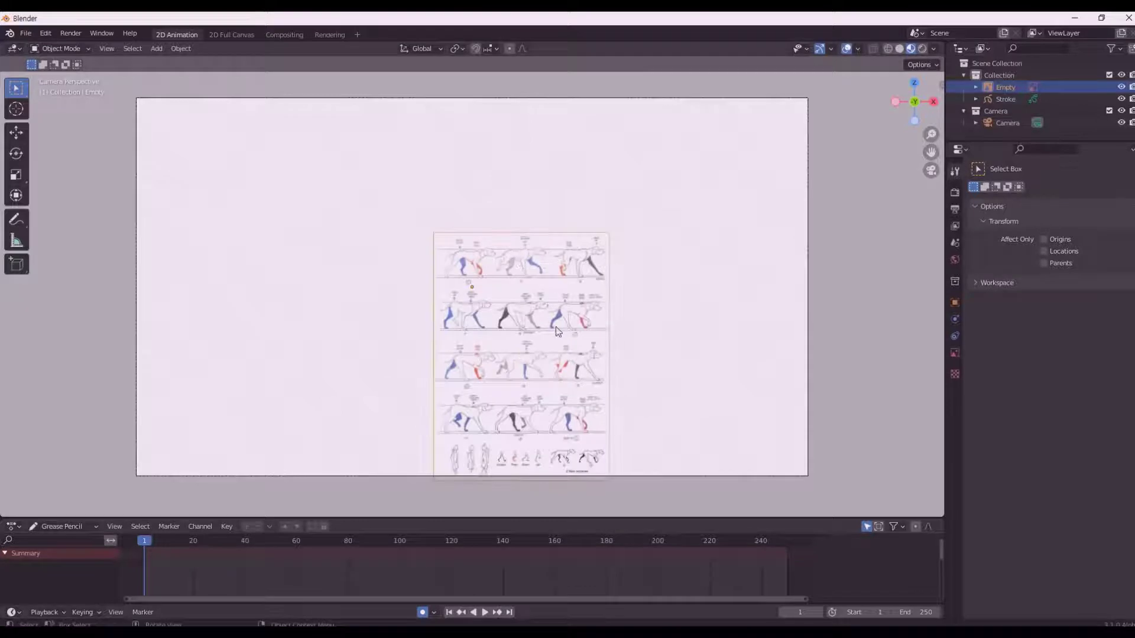
pyautogui.click(544, 237)
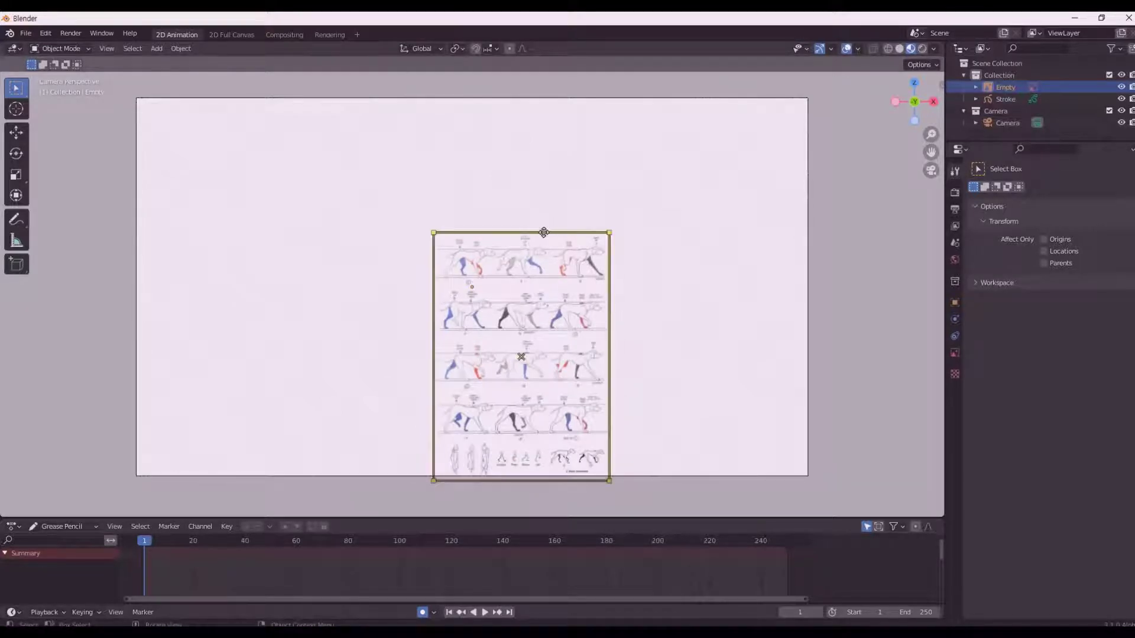
pyautogui.moveTo(544, 232)
pyautogui.mouseDown()
pyautogui.moveTo(623, 159)
pyautogui.moveTo(733, 103)
pyautogui.mouseUp()
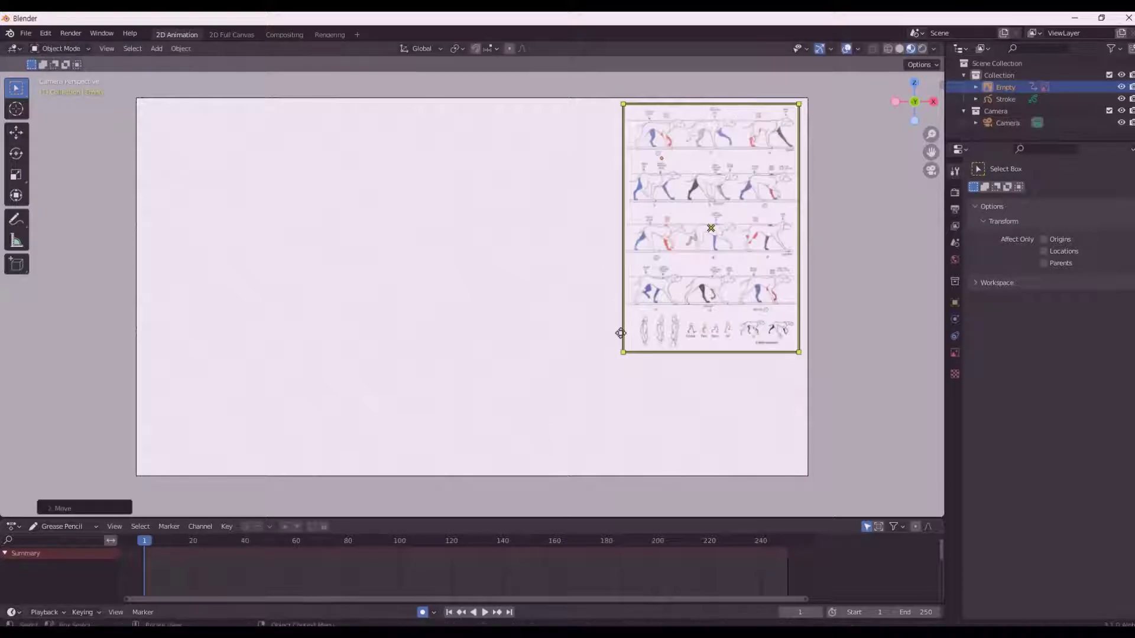
pyautogui.click(628, 102)
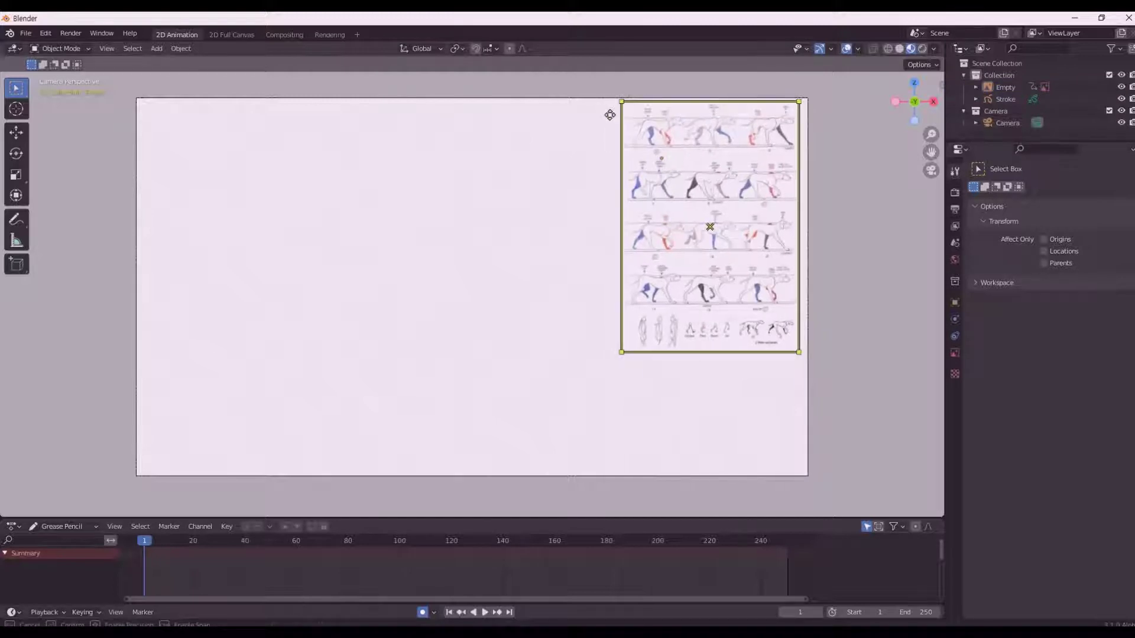
pyautogui.moveTo(622, 103); pyautogui.dragTo(610, 115)
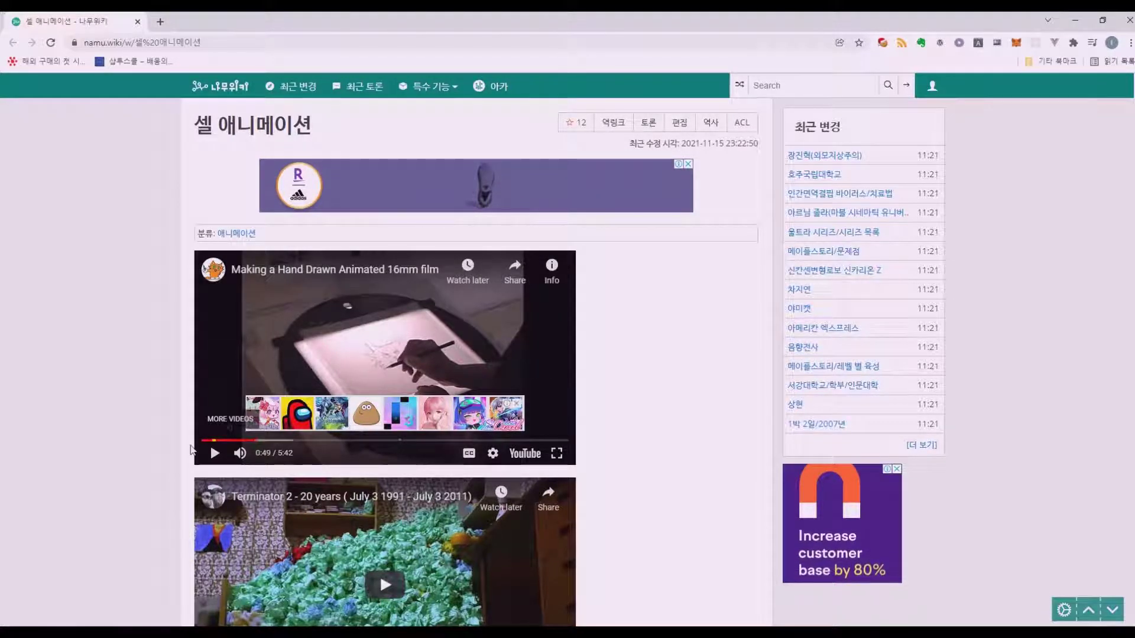
# Play and pause the hand-drawn 16mm animation video, then minimise the browser back to Blender
pyautogui.click(214, 454)
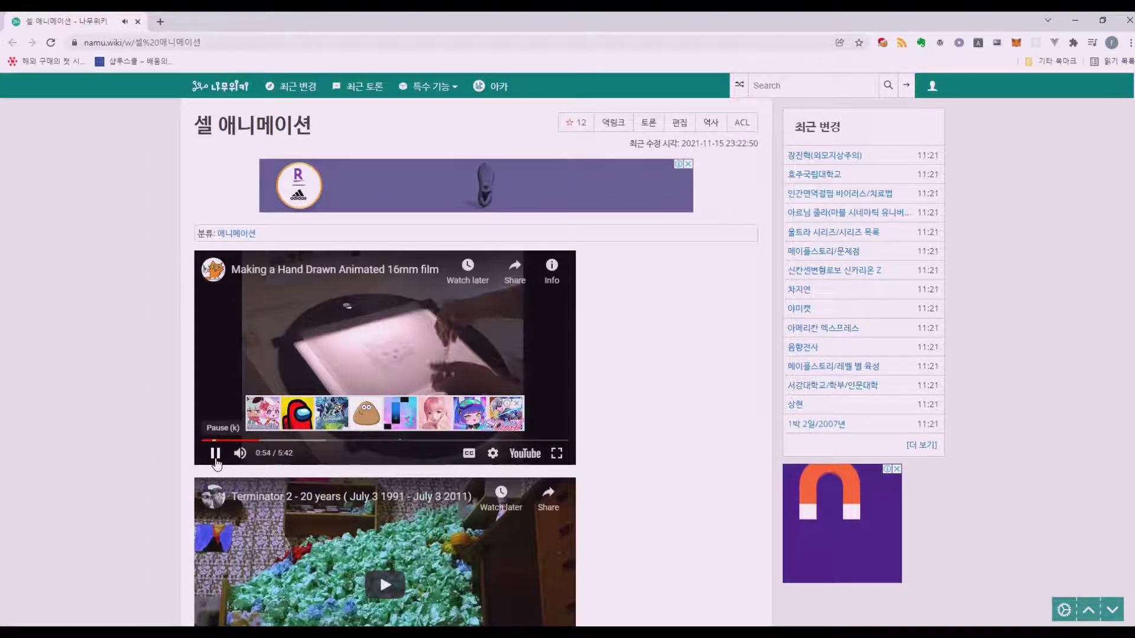
pyautogui.click(418, 357)
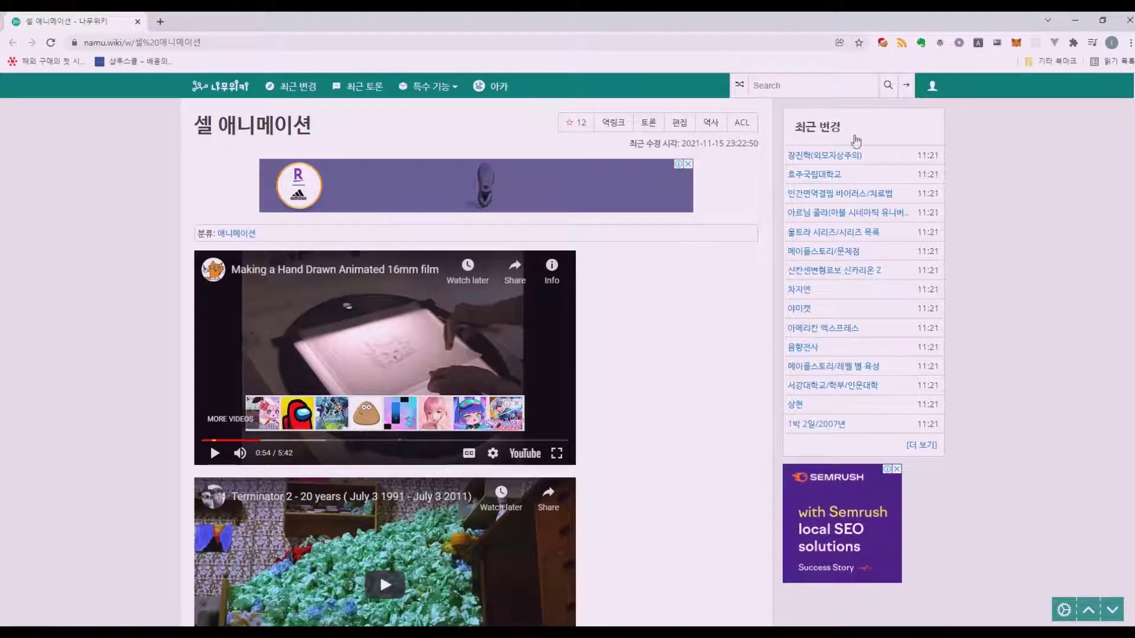
pyautogui.click(1076, 24)
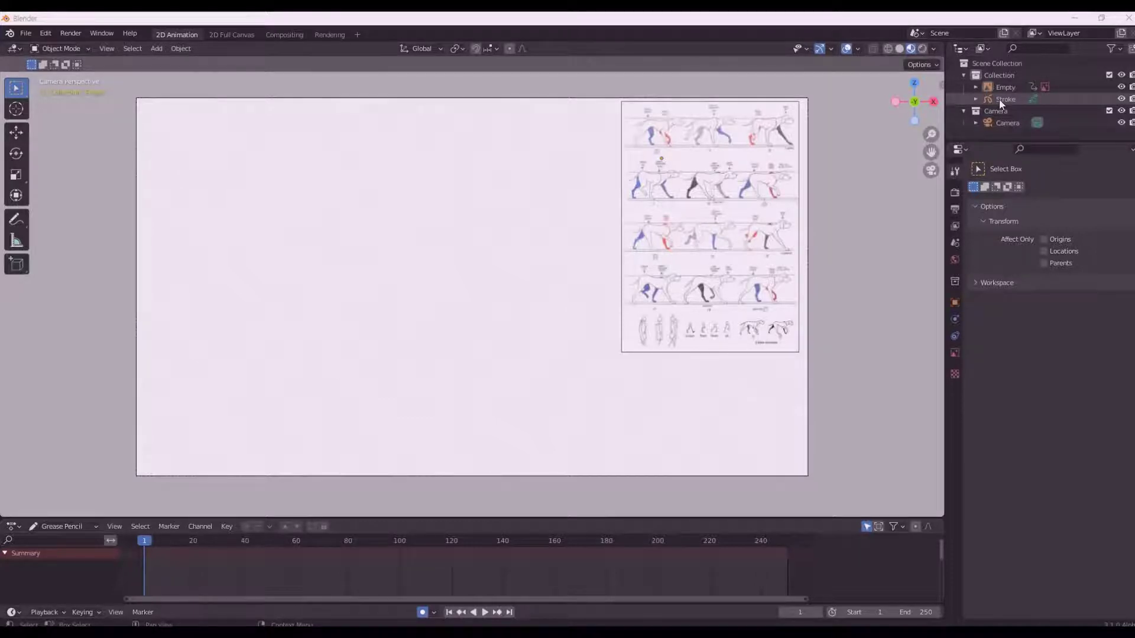
pyautogui.click(998, 99)
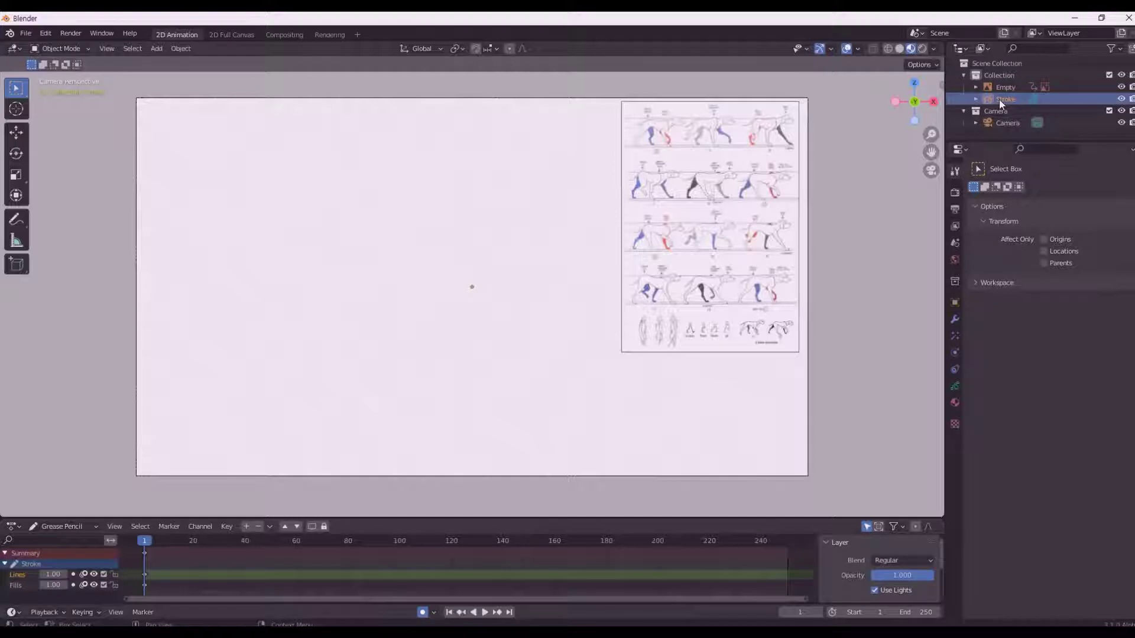
pyautogui.click(954, 385)
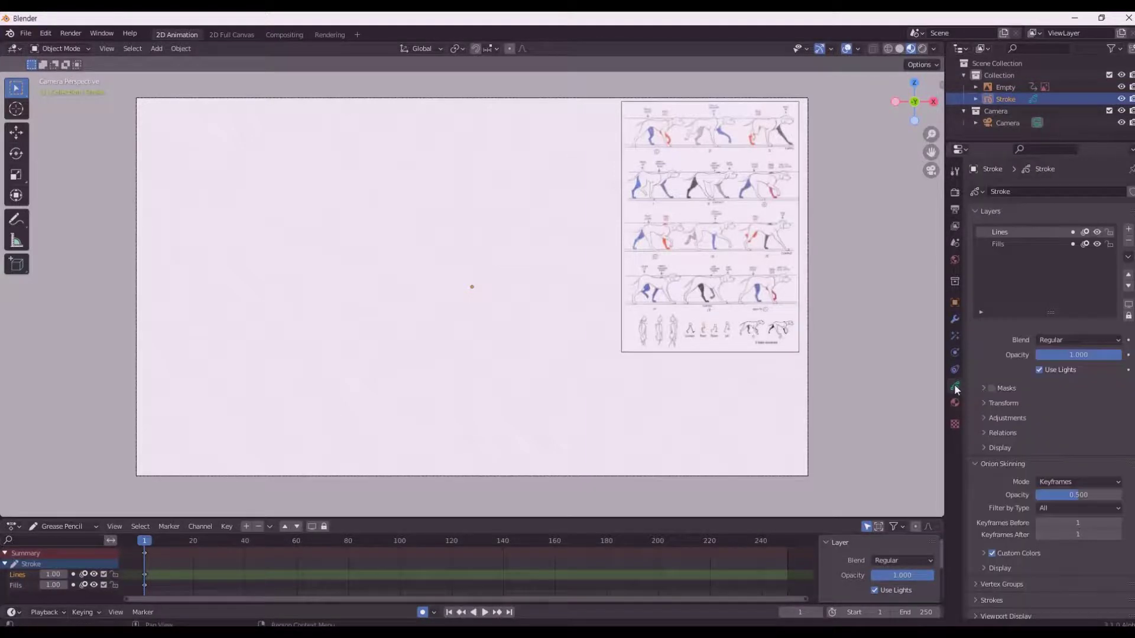
pyautogui.click(1006, 244)
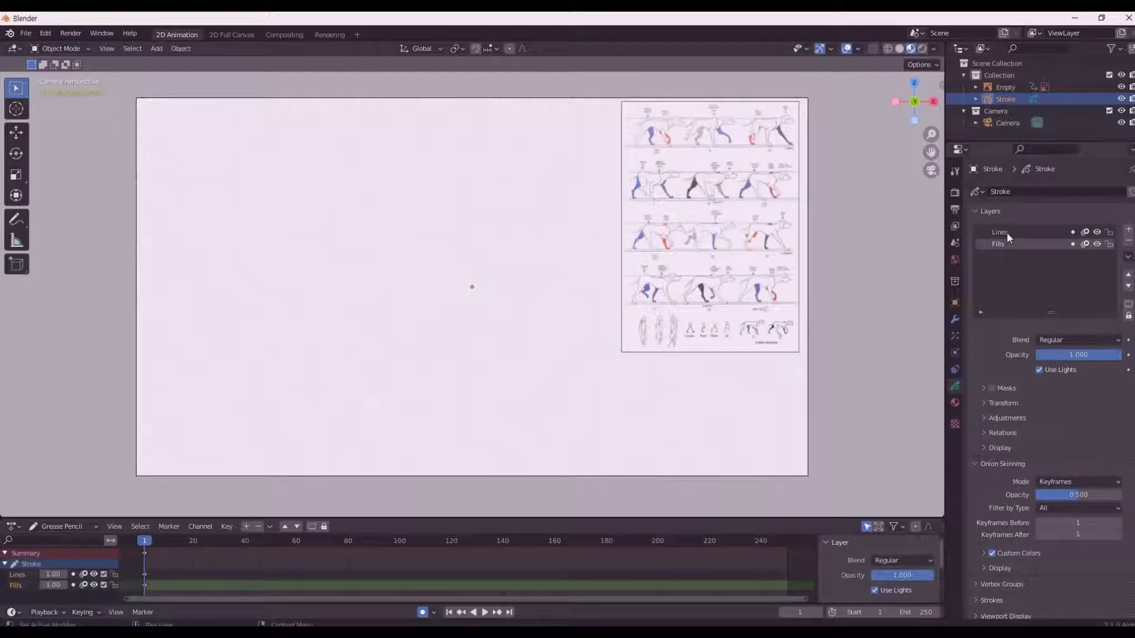
pyautogui.click(1006, 232)
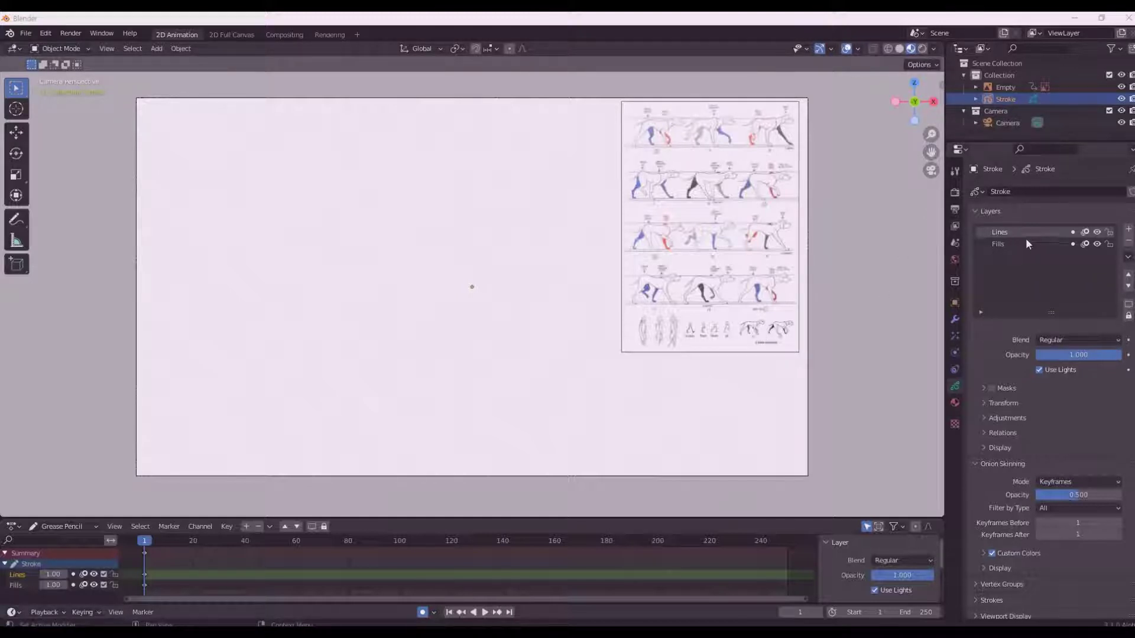
# Rename the Stroke object to 걷는개 in the Outliner
pyautogui.doubleClick(1008, 99)
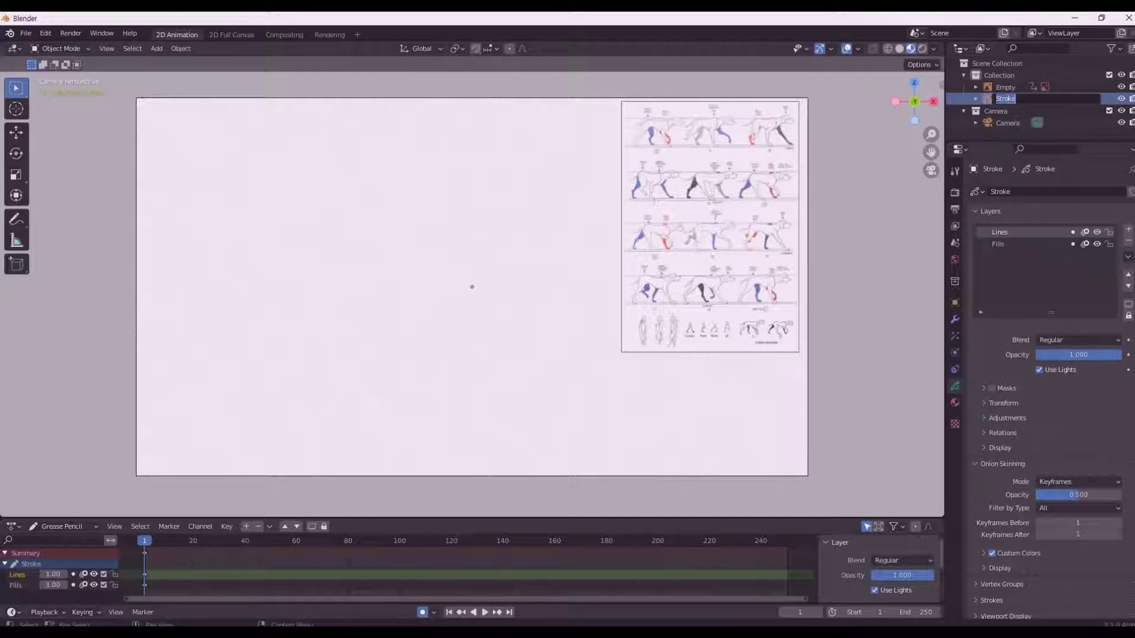
pyautogui.press('BackSpace')
pyautogui.write('걷는개')
pyautogui.press('Return')
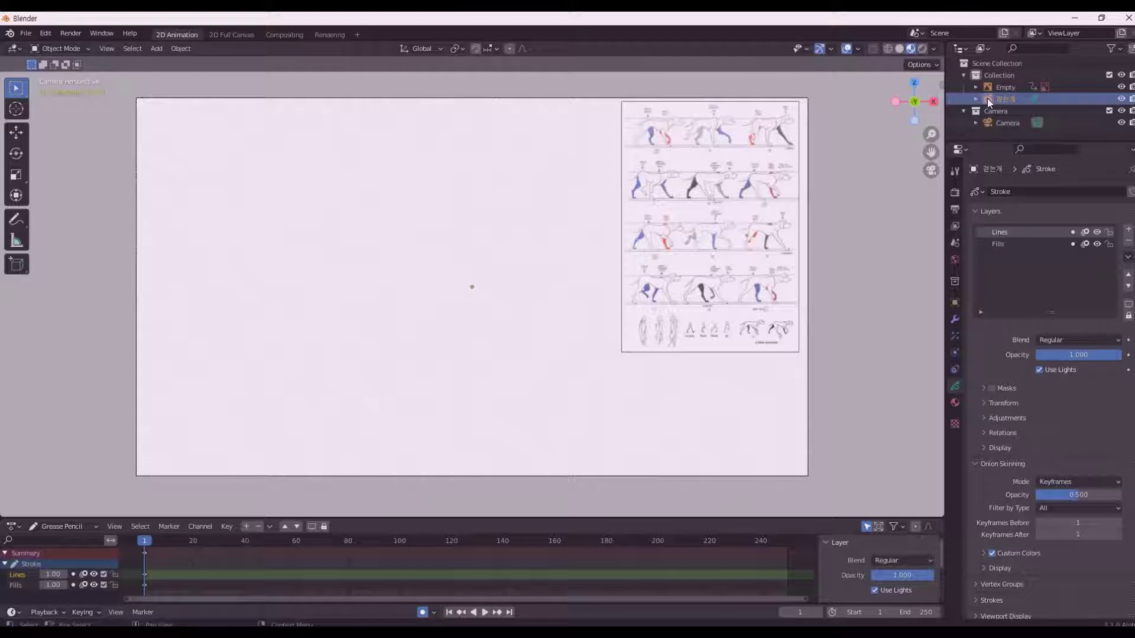
# Expand 걷는개, keep its data named Stroke, and show the Lines and Fills layer settings again
pyautogui.click(987, 98)
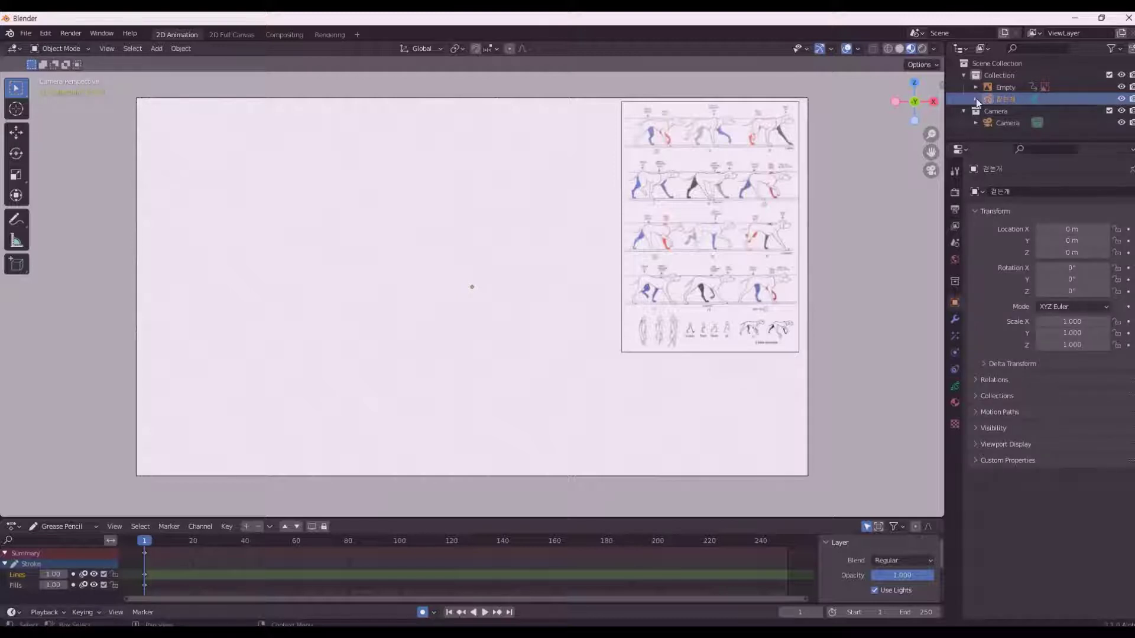
pyautogui.click(976, 98)
pyautogui.doubleClick(1016, 111)
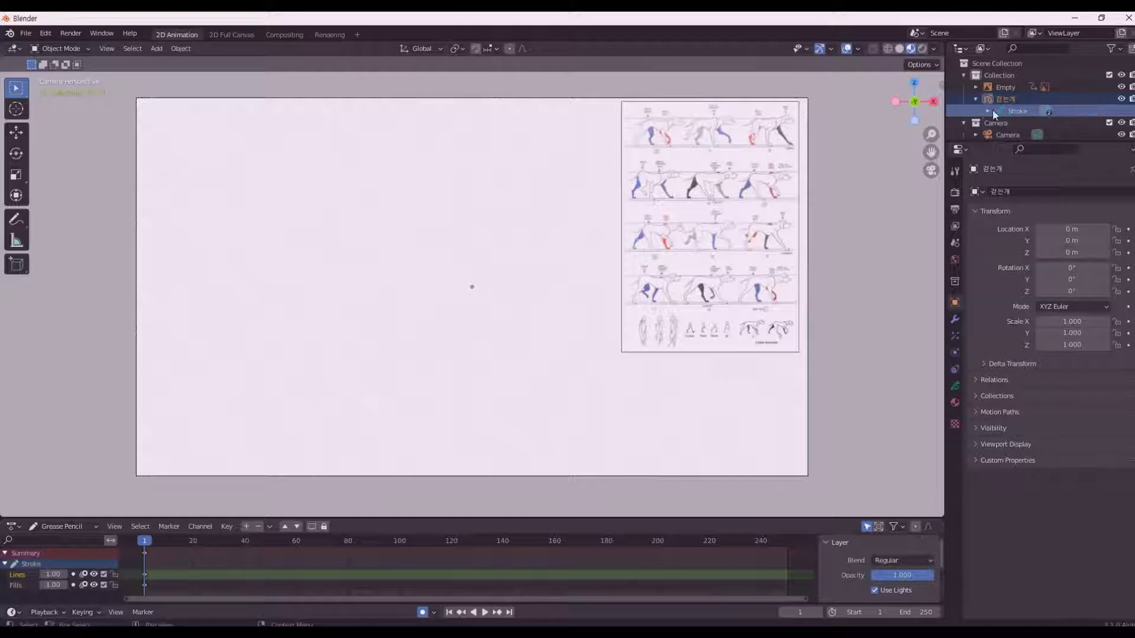
pyautogui.press('Return')
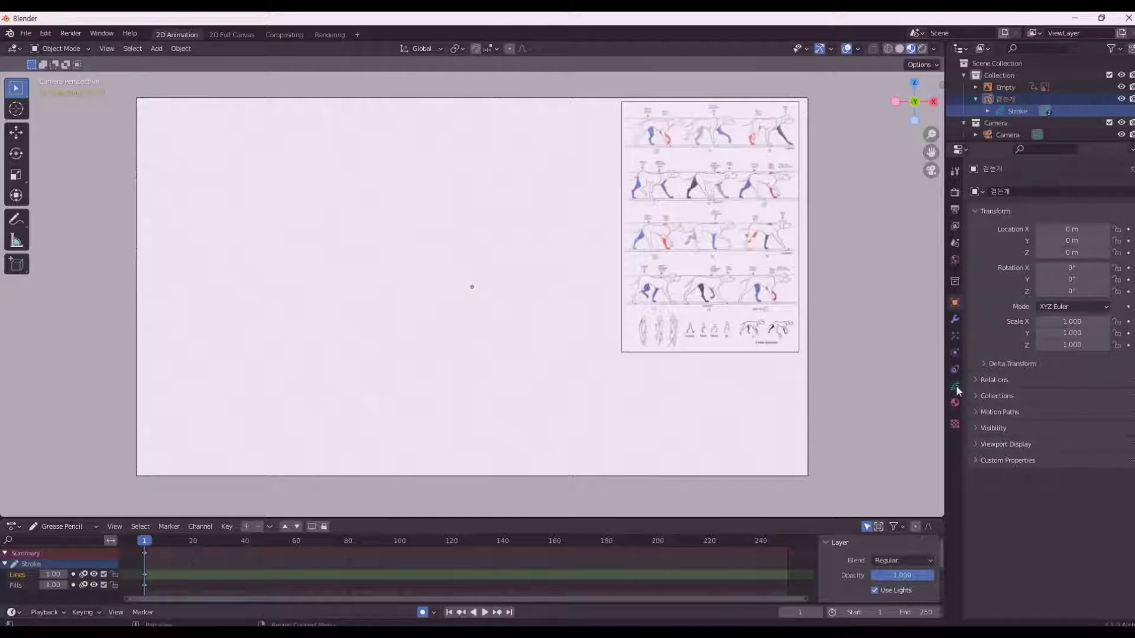
pyautogui.click(956, 384)
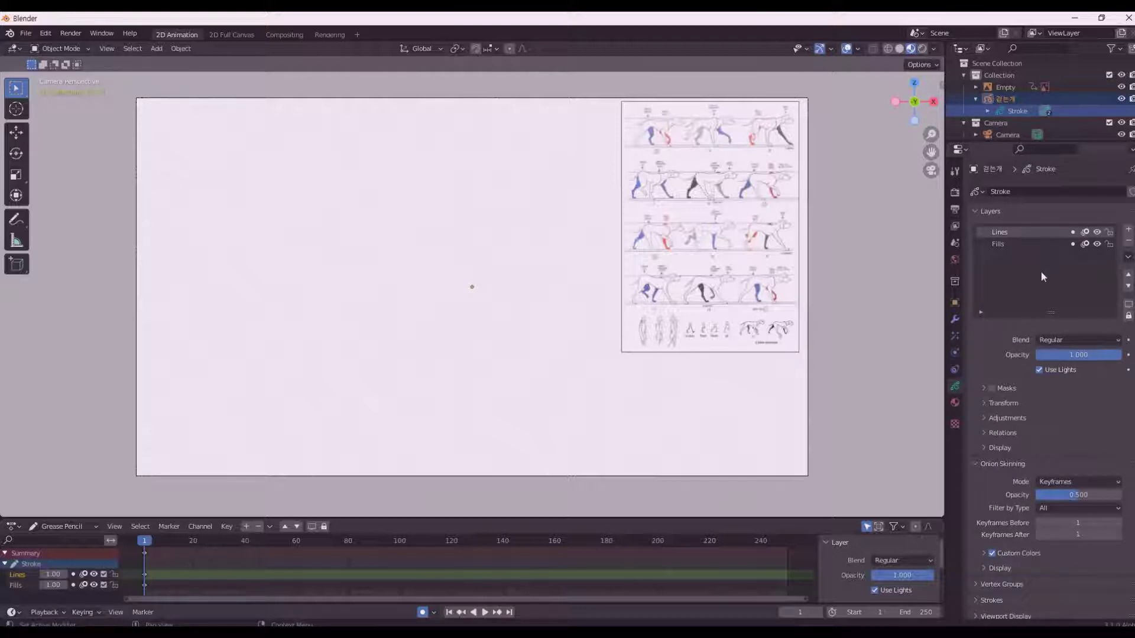
# Add a new layer named 개와꾸 and move it below Lines and Fills
pyautogui.click(1129, 230)
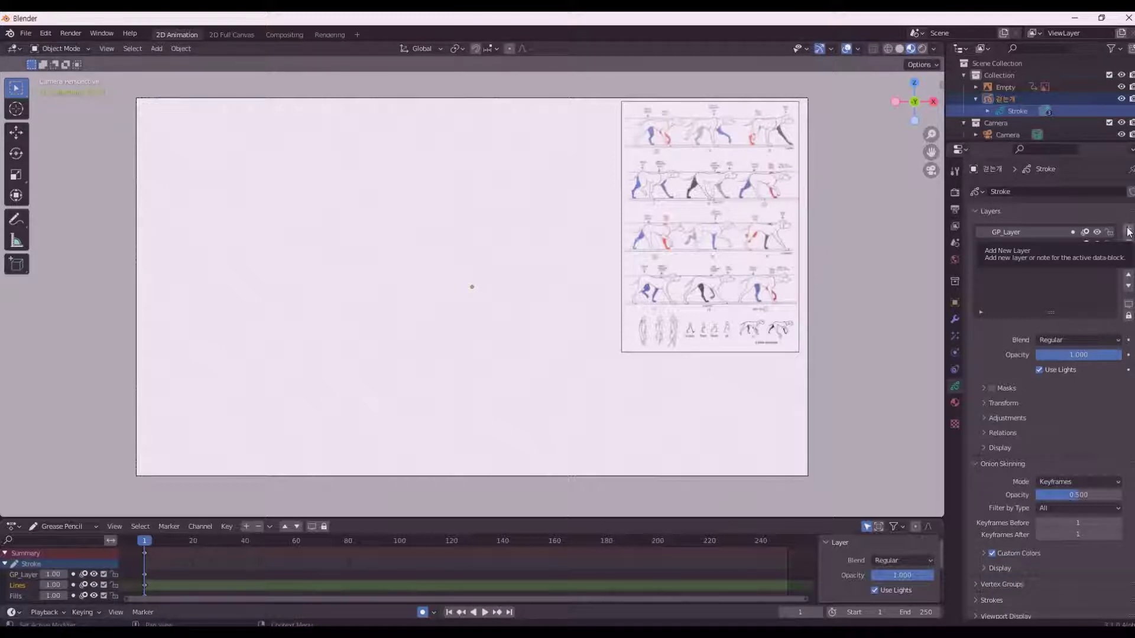
pyautogui.doubleClick(1037, 232)
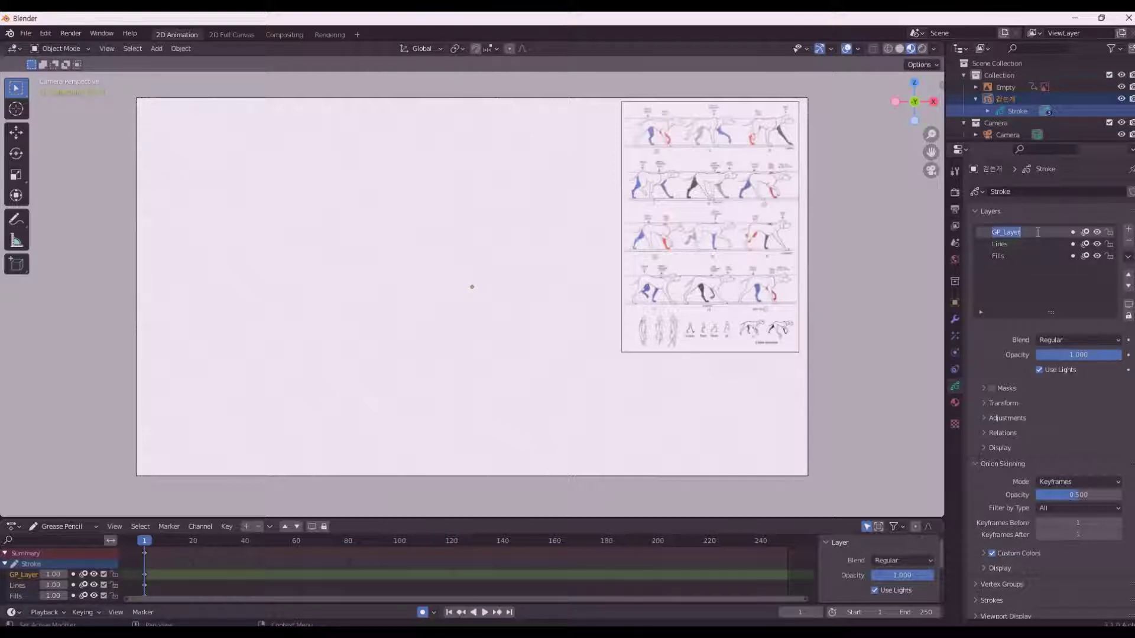
pyautogui.write('개외곽')
pyautogui.write('과')
pyautogui.press('Return')
pyautogui.click(1129, 286)
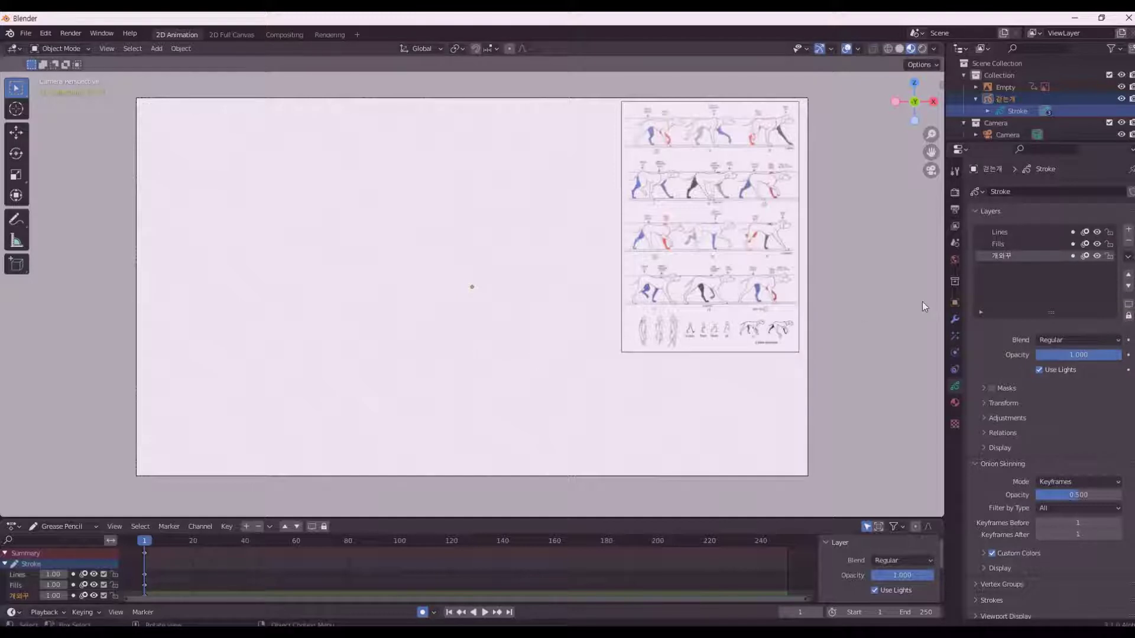
# Add a layer named 개걷기그림, move it below 개와꾸, and make 개와꾸 active
pyautogui.click(1128, 231)
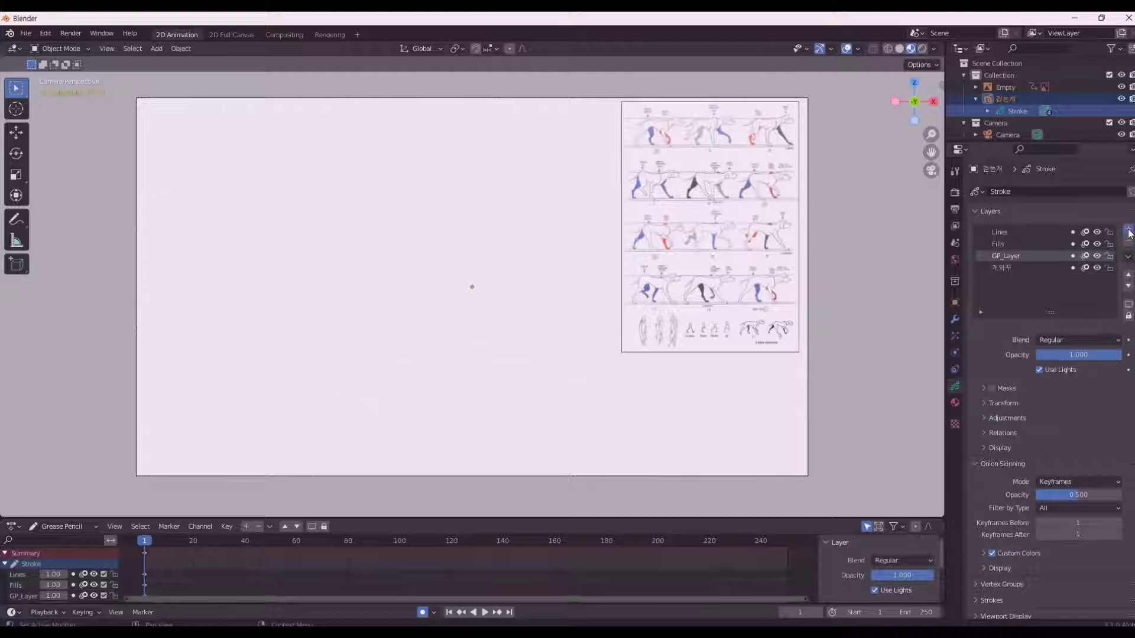
pyautogui.doubleClick(1024, 258)
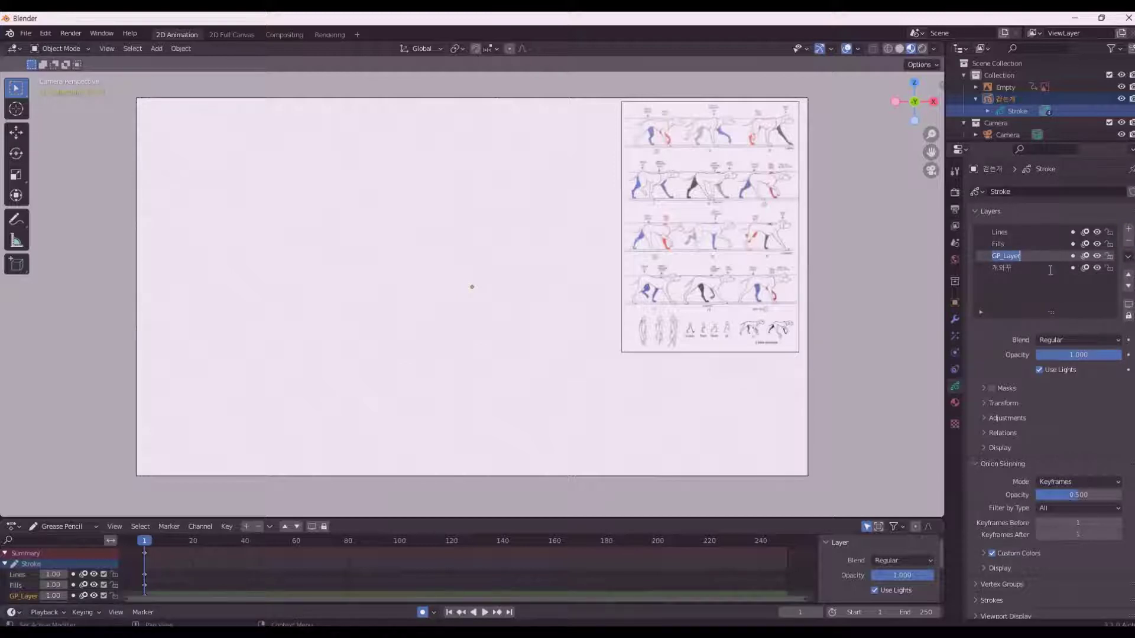
pyautogui.write('개걷기')
pyautogui.write('그')
pyautogui.write('림')
pyautogui.press('Return')
pyautogui.click(1004, 267)
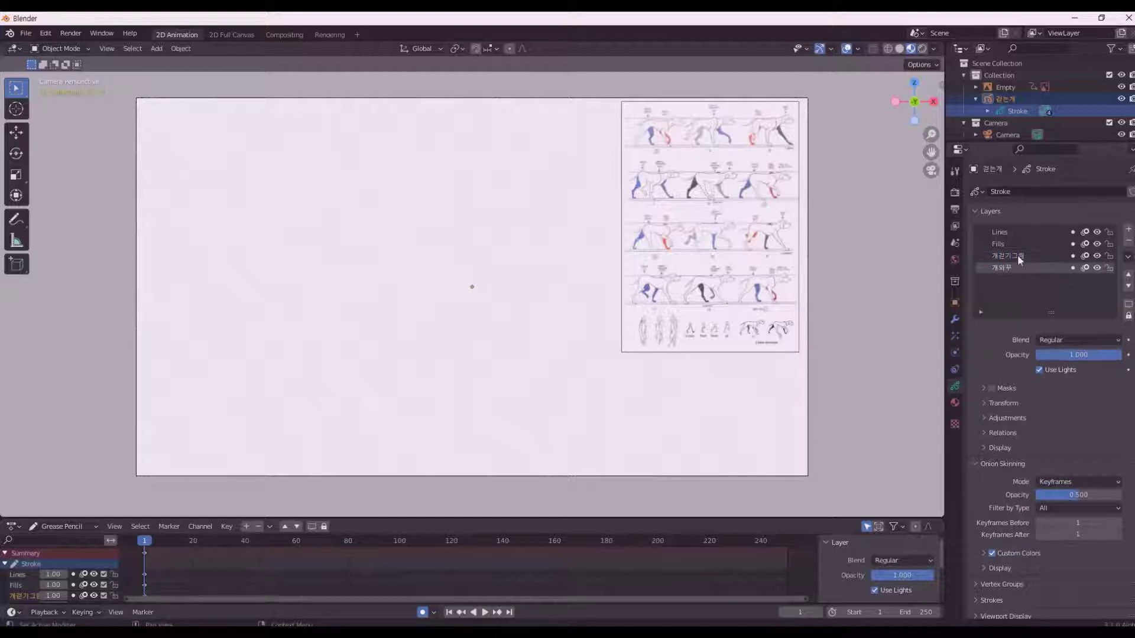
pyautogui.click(1016, 254)
pyautogui.click(1129, 287)
pyautogui.click(1012, 254)
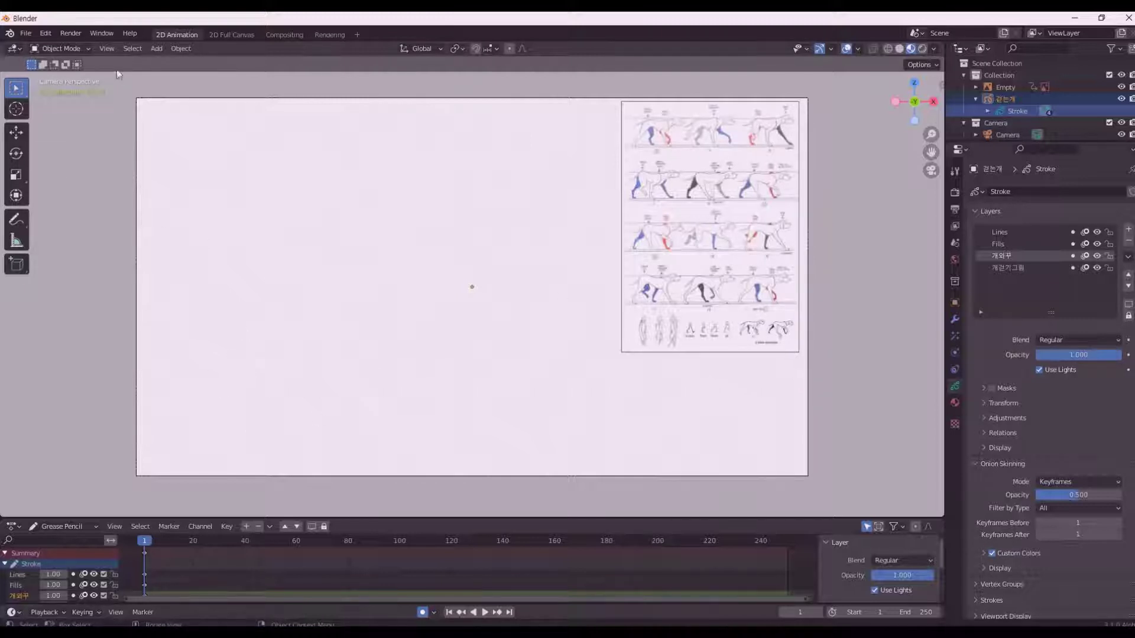
# In Draw Mode, draw a long ground line near the bottom and a second horizontal line mid-canvas
pyautogui.click(65, 52)
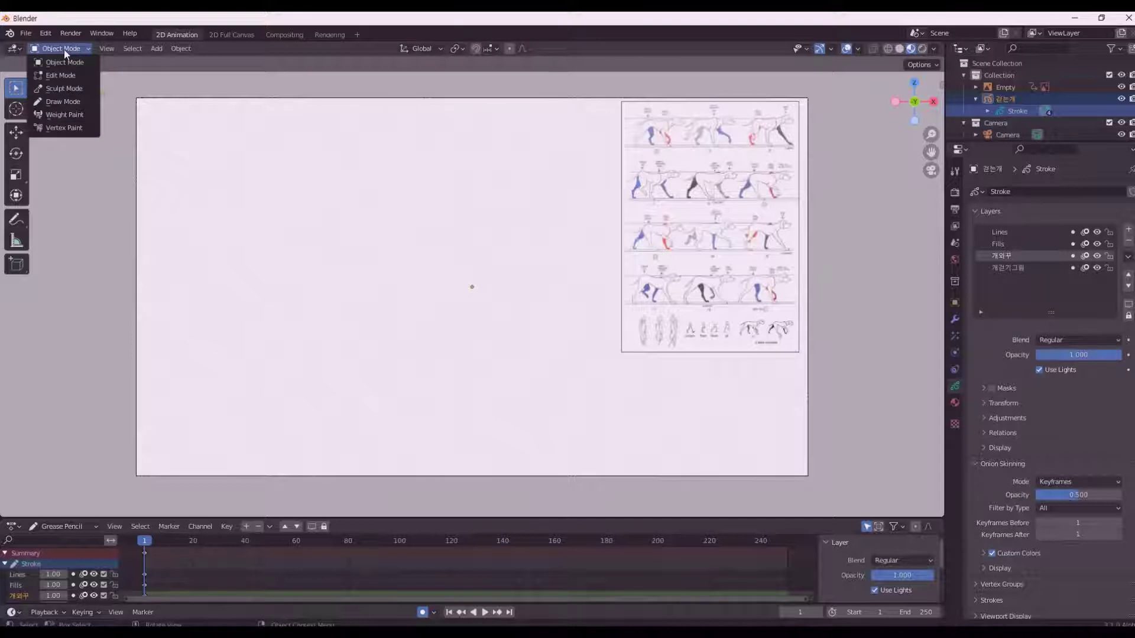
pyautogui.click(65, 101)
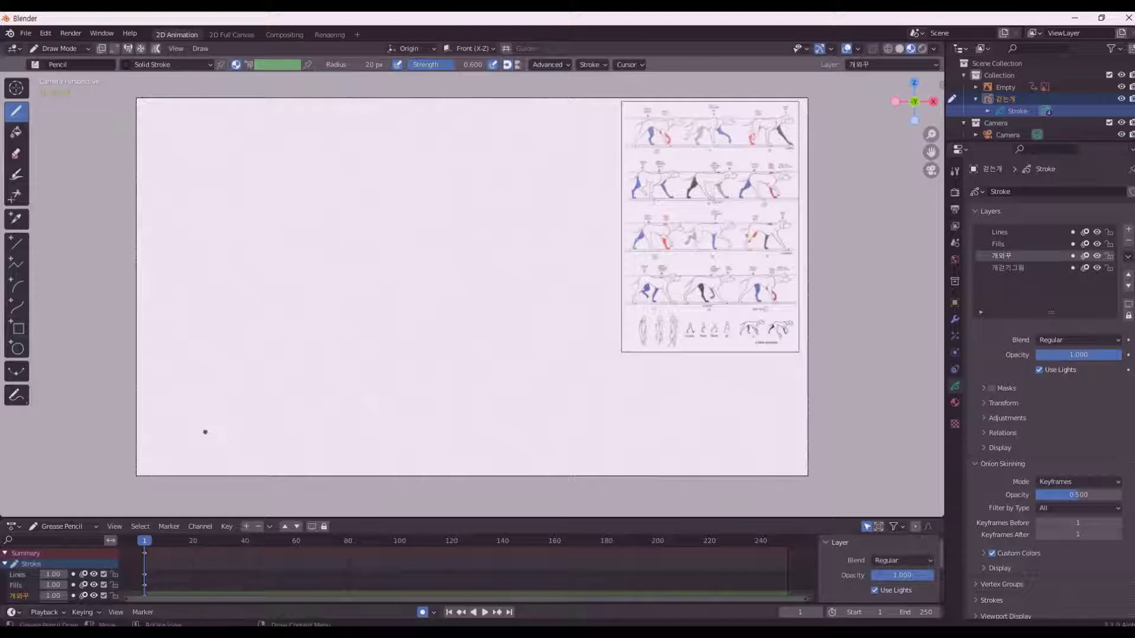
pyautogui.moveTo(190, 422); pyautogui.dragTo(721, 423)
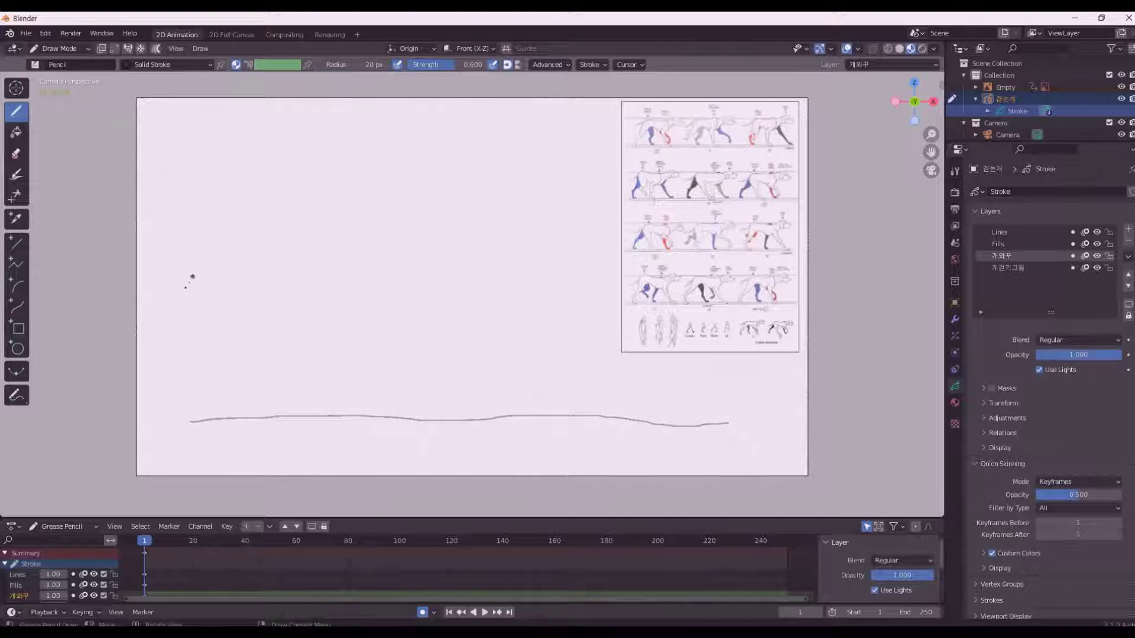
pyautogui.moveTo(184, 290); pyautogui.dragTo(599, 290)
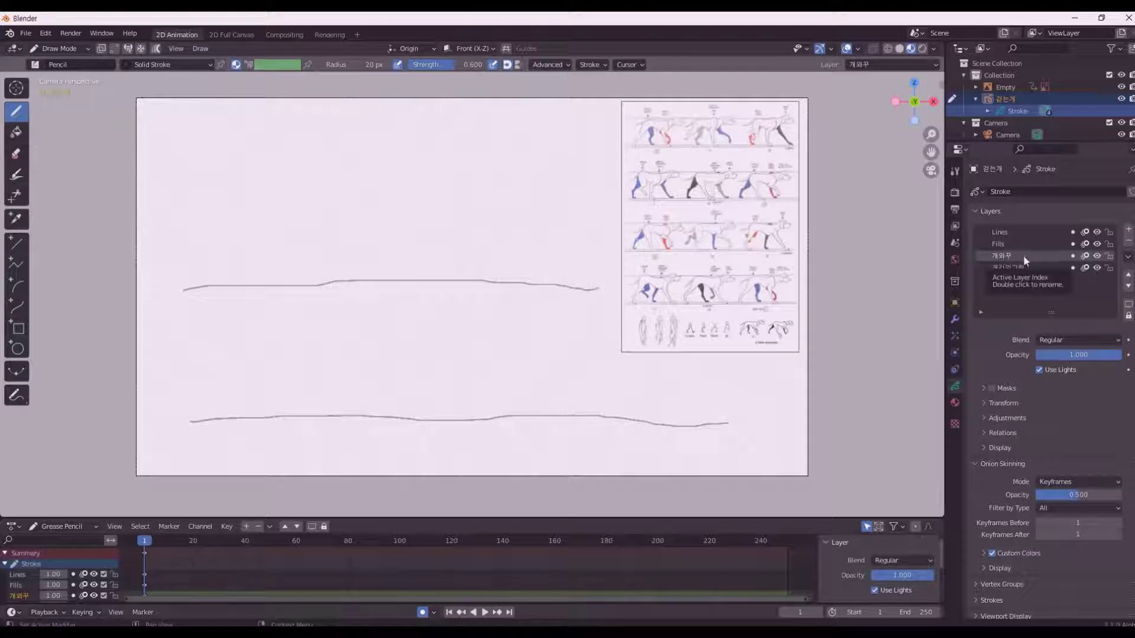
# Lock the 개와꾸 layer and toggle its visibility on and off
pyautogui.click(1109, 256)
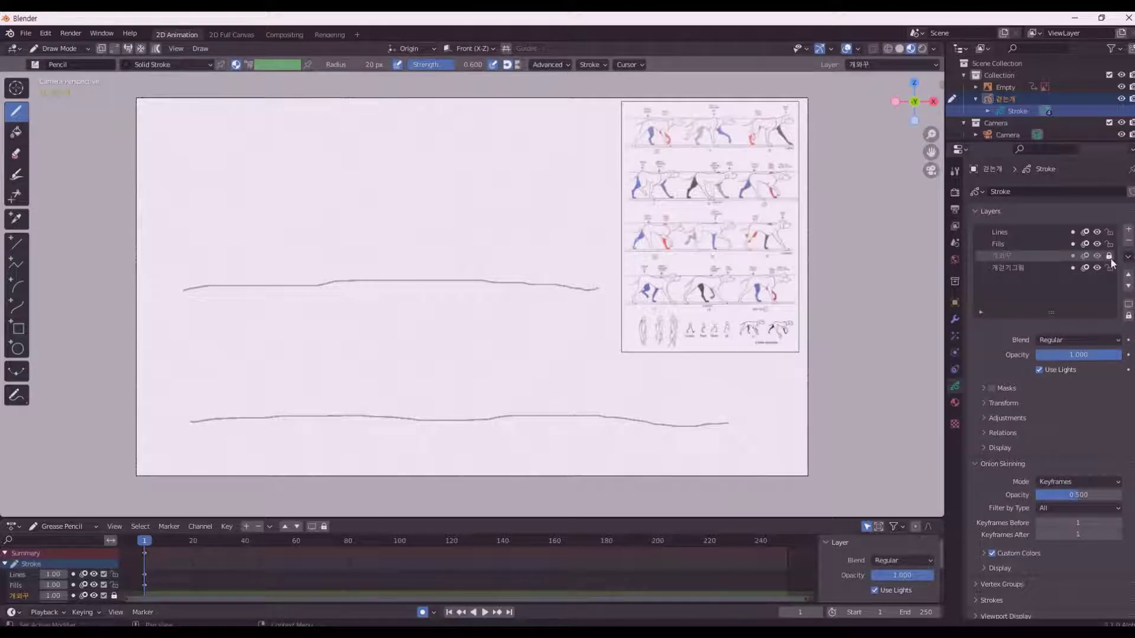
pyautogui.click(1109, 257)
pyautogui.click(1110, 258)
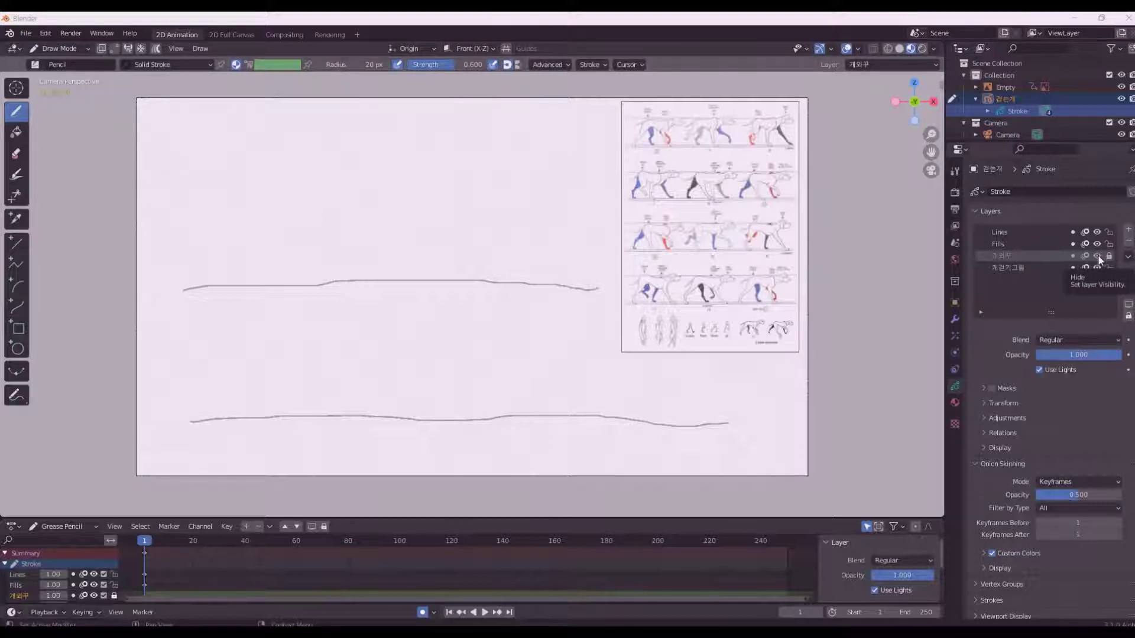
pyautogui.click(1097, 257)
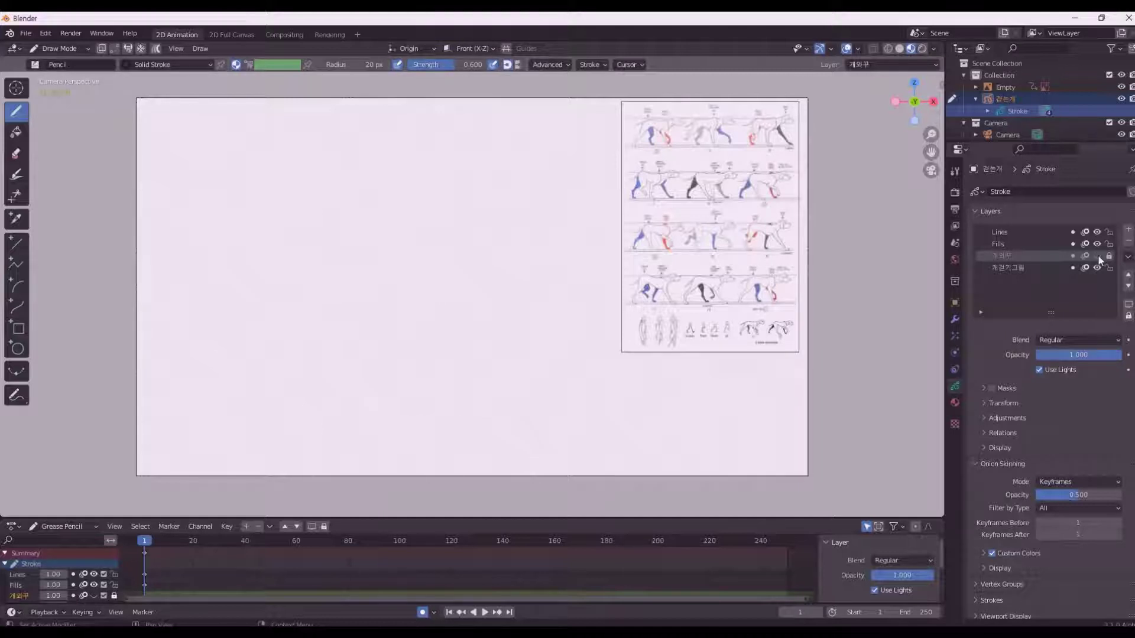
pyautogui.click(1098, 257)
pyautogui.click(1097, 257)
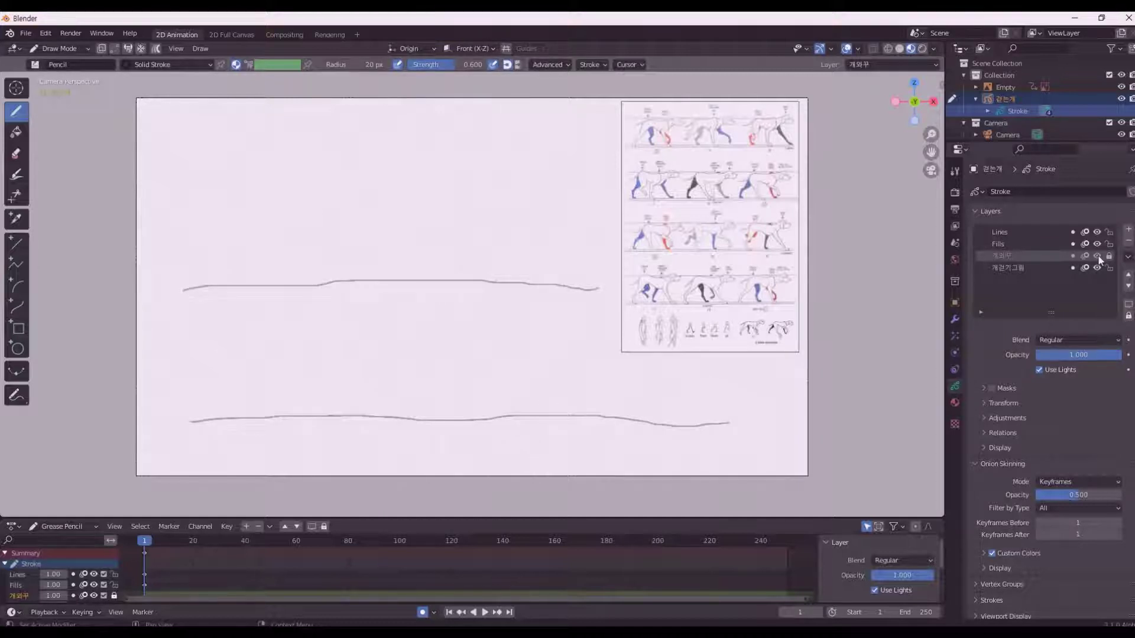
pyautogui.click(1098, 256)
pyautogui.click(1098, 257)
# Hide the Lines and Fills layers and make 개걷기그림 the active drawing layer
pyautogui.click(1001, 242)
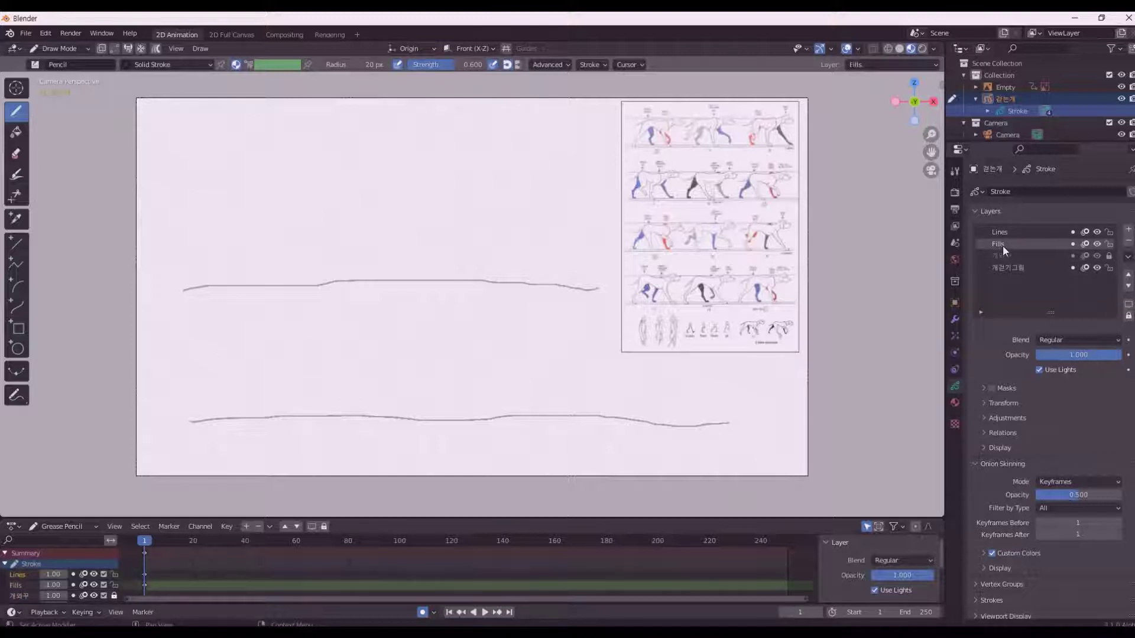
pyautogui.click(1008, 233)
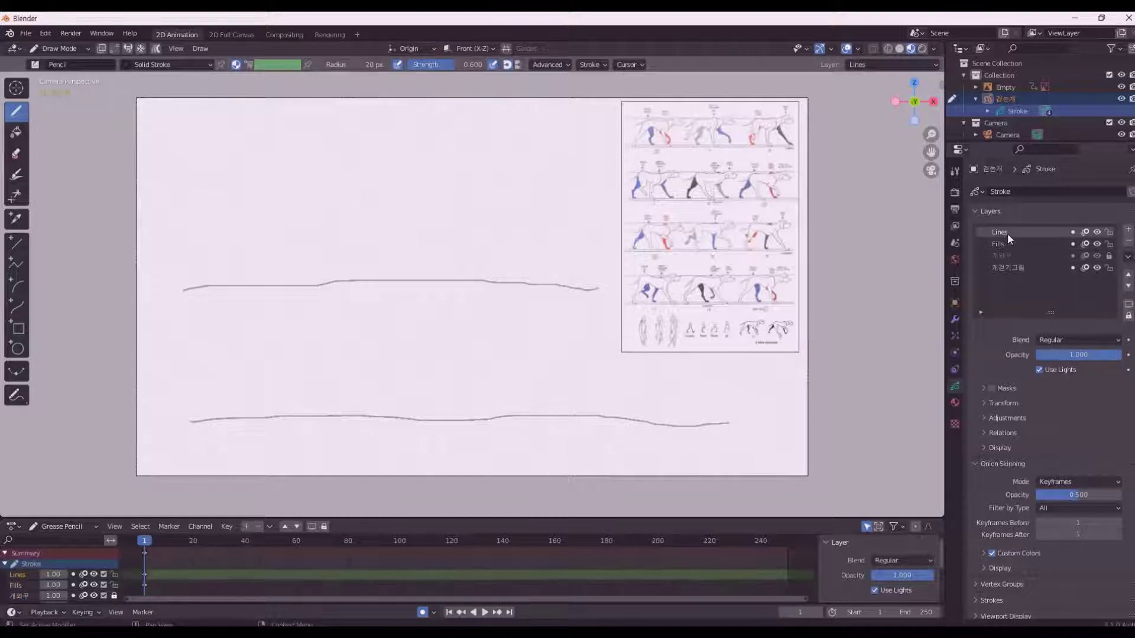
pyautogui.click(1098, 233)
pyautogui.click(1038, 243)
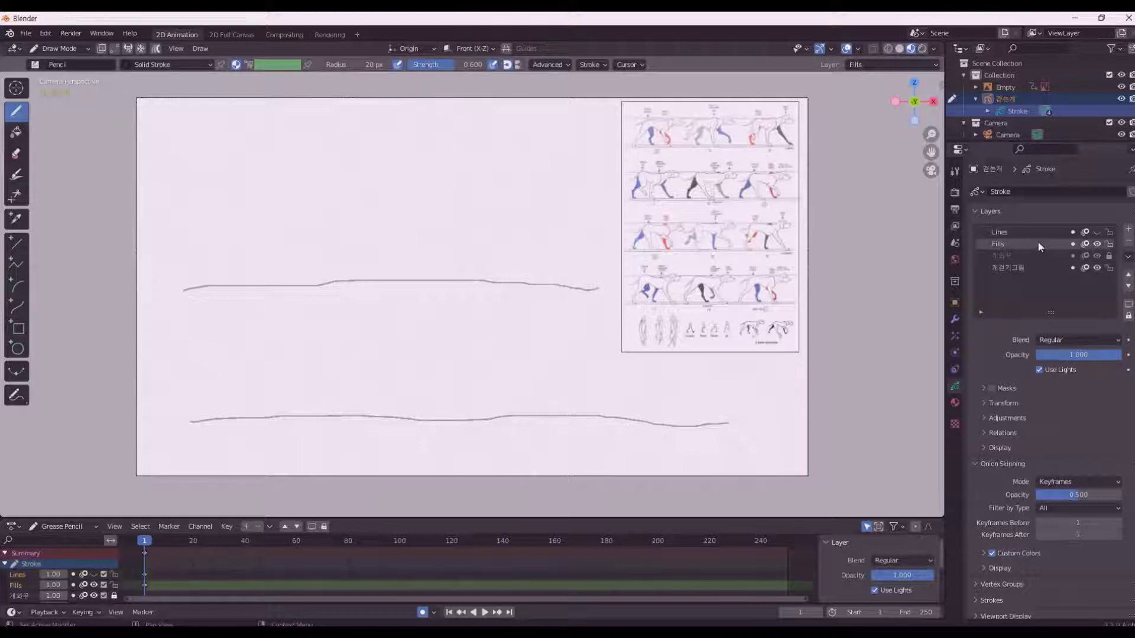
pyautogui.click(1097, 244)
pyautogui.click(1012, 256)
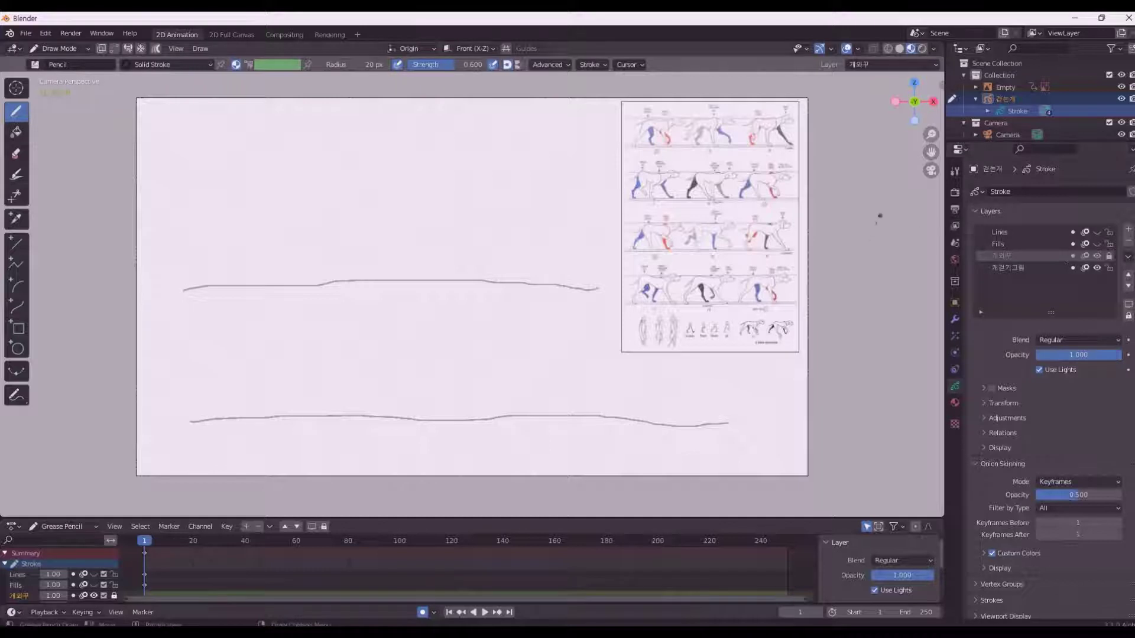
pyautogui.click(994, 268)
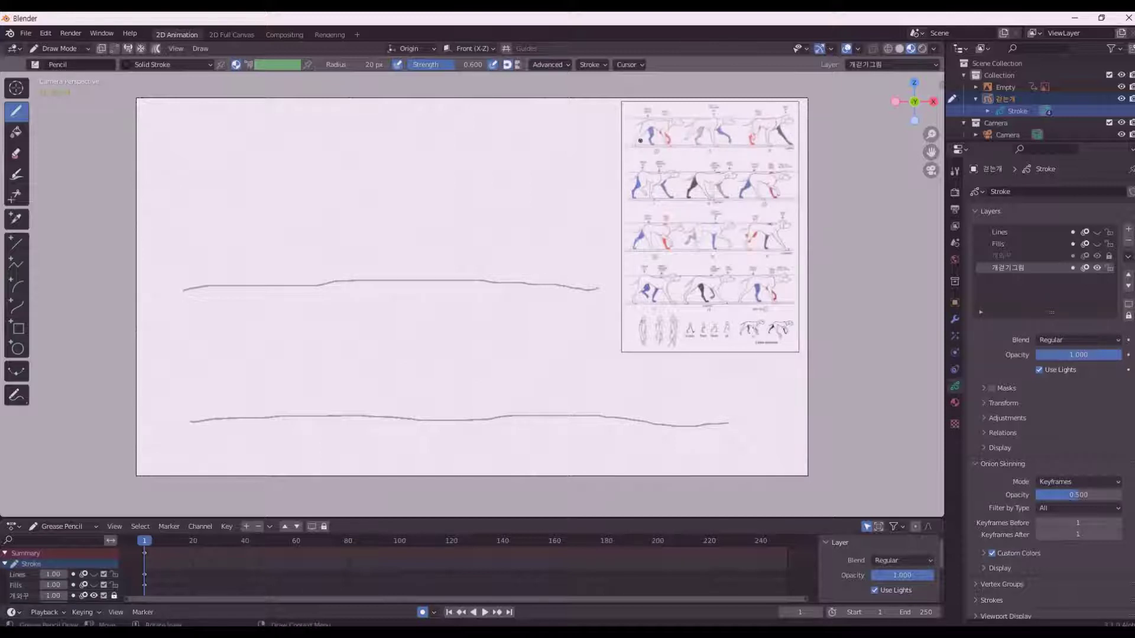
# Set the pencil material to Squares Stroke and the brush colour to a saturated pinkish red
pyautogui.click(187, 66)
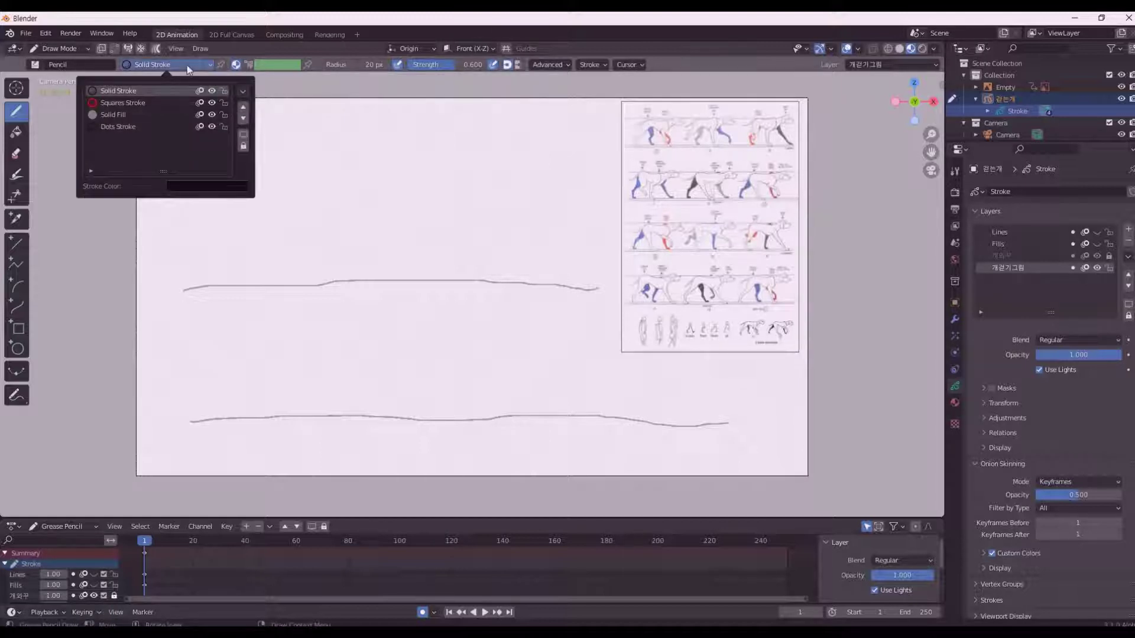
pyautogui.click(134, 104)
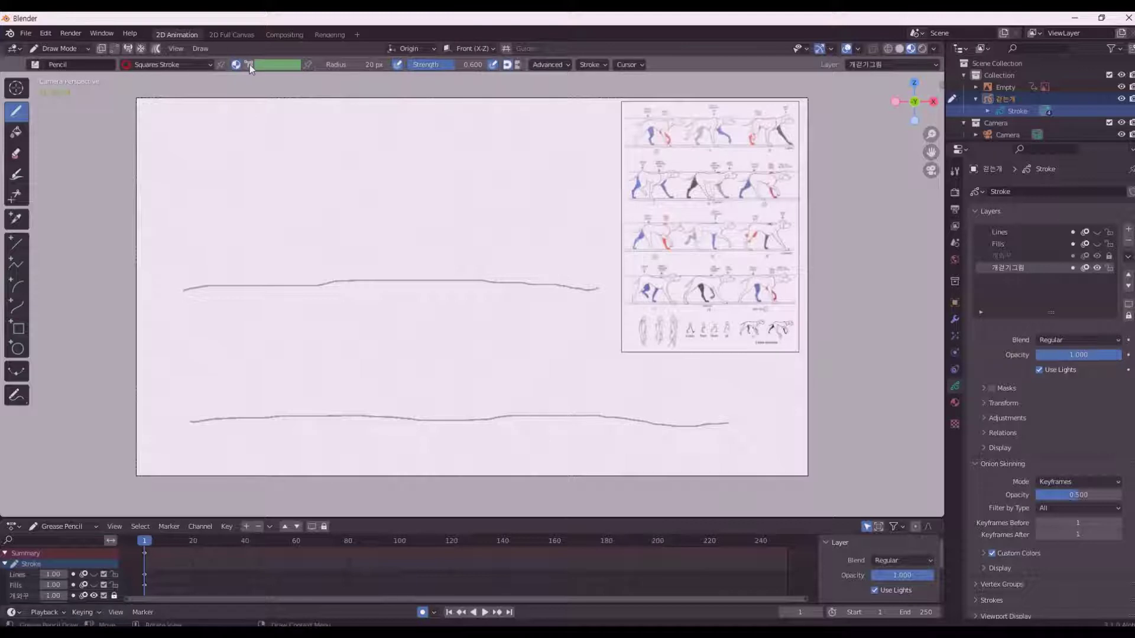
pyautogui.click(269, 66)
pyautogui.click(262, 68)
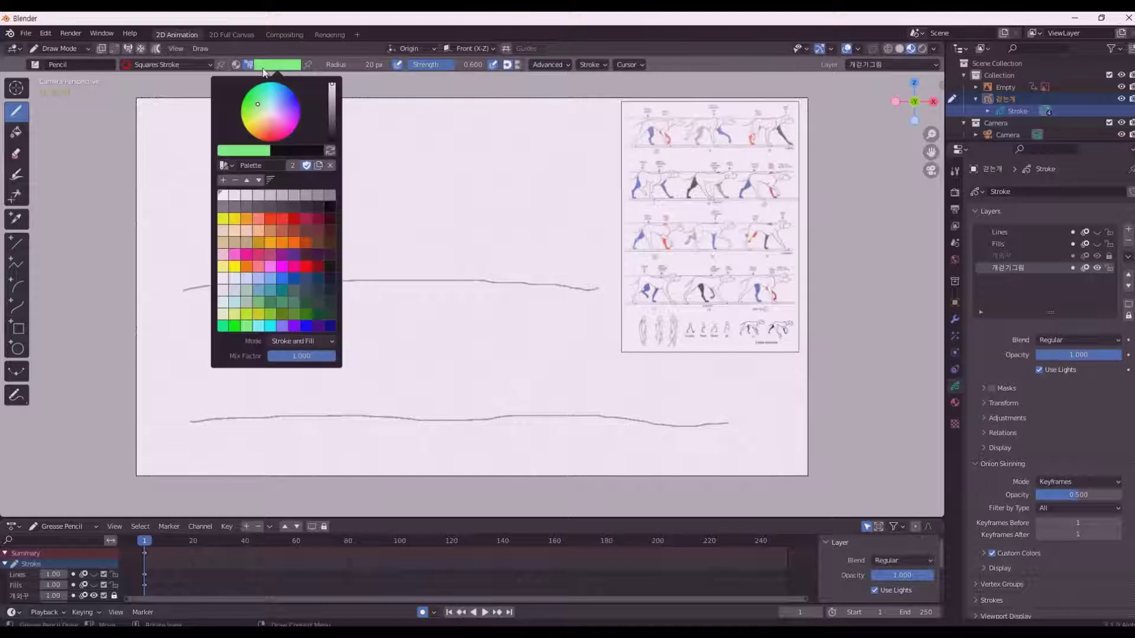
pyautogui.click(271, 129)
pyautogui.moveTo(271, 129); pyautogui.dragTo(271, 129)
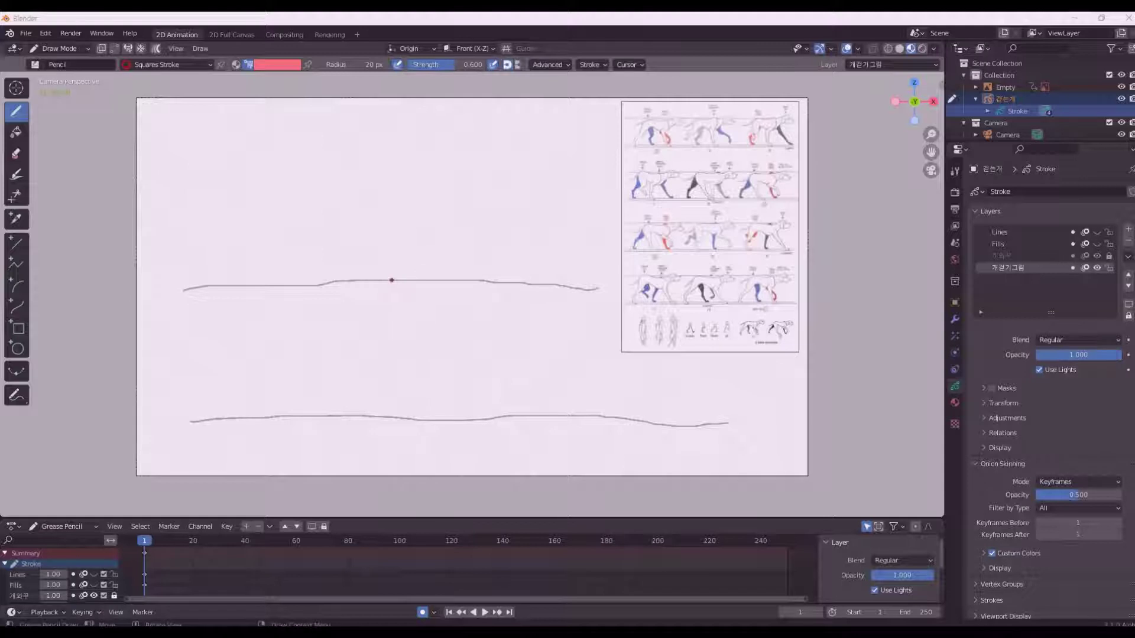
# Sketch the dog's back, head mark, neck and chest, front leg, belly and another leg in red
pyautogui.moveTo(402, 281)
pyautogui.mouseDown()
pyautogui.moveTo(220, 308)
pyautogui.moveTo(191, 341)
pyautogui.moveTo(201, 333)
pyautogui.mouseUp()
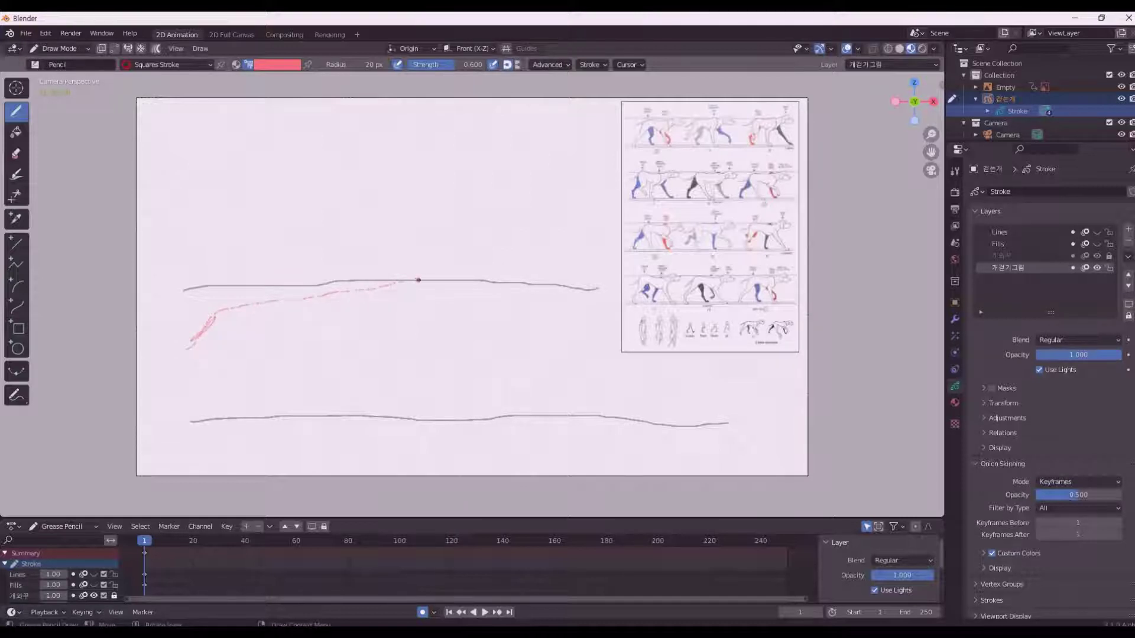
pyautogui.moveTo(395, 282); pyautogui.dragTo(432, 298)
pyautogui.moveTo(381, 308)
pyautogui.mouseDown()
pyautogui.moveTo(295, 346)
pyautogui.moveTo(231, 329)
pyautogui.moveTo(219, 422)
pyautogui.moveTo(218, 365)
pyautogui.mouseUp()
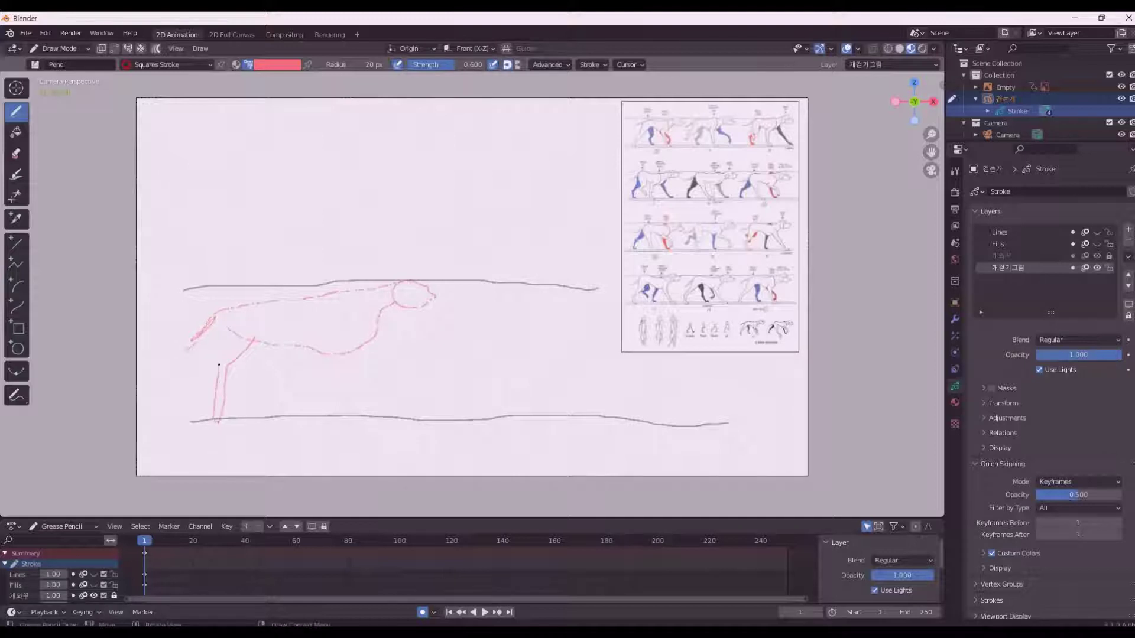
pyautogui.moveTo(228, 324); pyautogui.dragTo(241, 335)
pyautogui.moveTo(241, 324)
pyautogui.mouseDown()
pyautogui.moveTo(224, 366)
pyautogui.moveTo(263, 341)
pyautogui.moveTo(228, 361)
pyautogui.mouseUp()
pyautogui.moveTo(220, 318); pyautogui.dragTo(197, 345)
pyautogui.moveTo(341, 342)
pyautogui.mouseDown()
pyautogui.moveTo(374, 414)
pyautogui.moveTo(353, 348)
pyautogui.mouseUp()
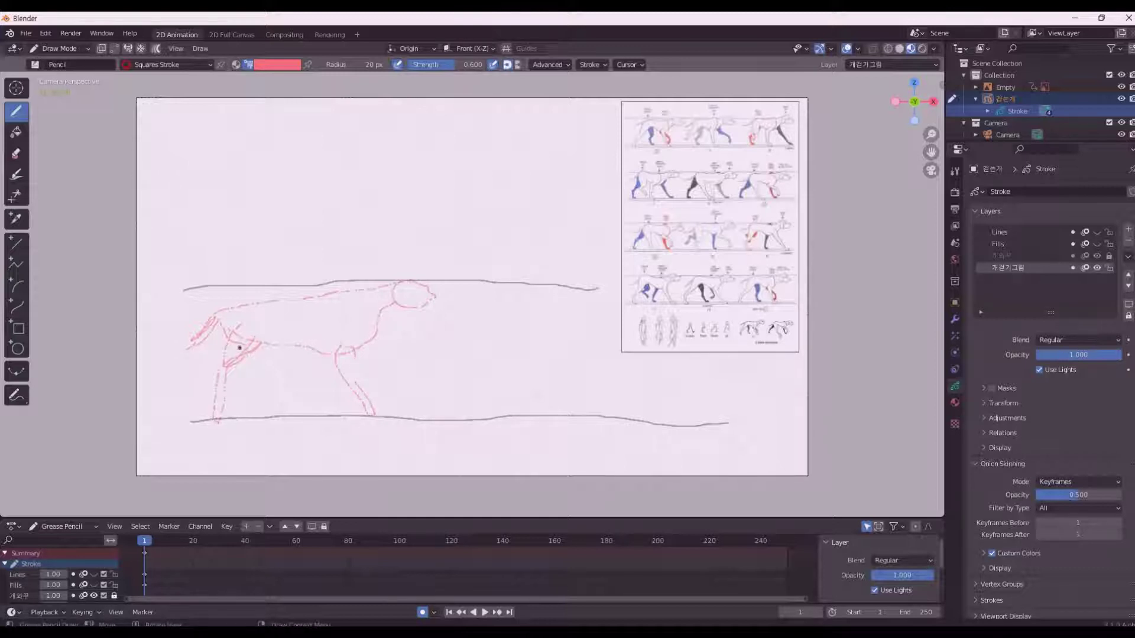
pyautogui.moveTo(260, 349)
pyautogui.mouseDown()
pyautogui.moveTo(267, 400)
pyautogui.moveTo(308, 414)
pyautogui.mouseUp()
# Fix the front-leg strokes, then redraw the foot hook, rear leg, chest and neck curve in red
pyautogui.hotkey('ctrl', 'z')
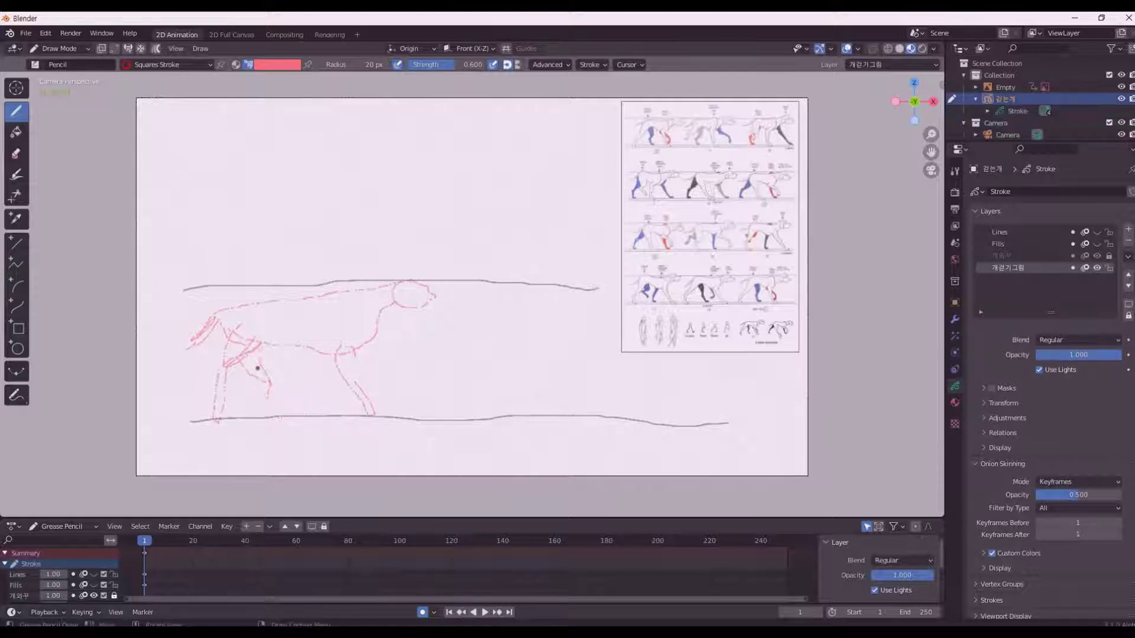
pyautogui.click(16, 162)
pyautogui.moveTo(260, 390)
pyautogui.mouseDown()
pyautogui.moveTo(284, 381)
pyautogui.moveTo(271, 390)
pyautogui.mouseUp()
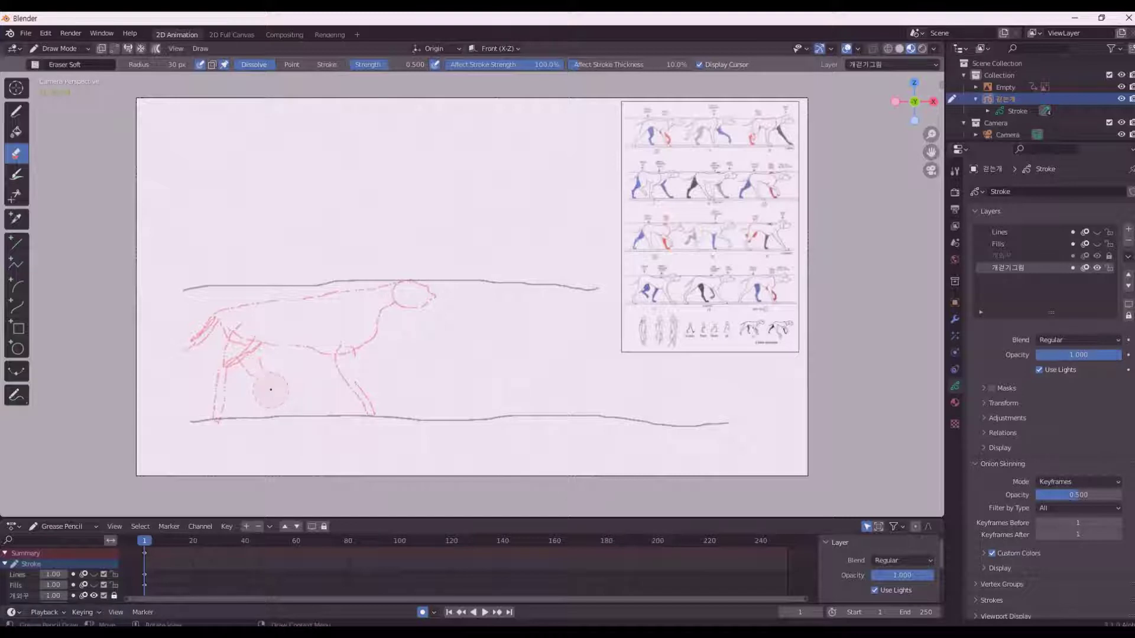
pyautogui.click(16, 111)
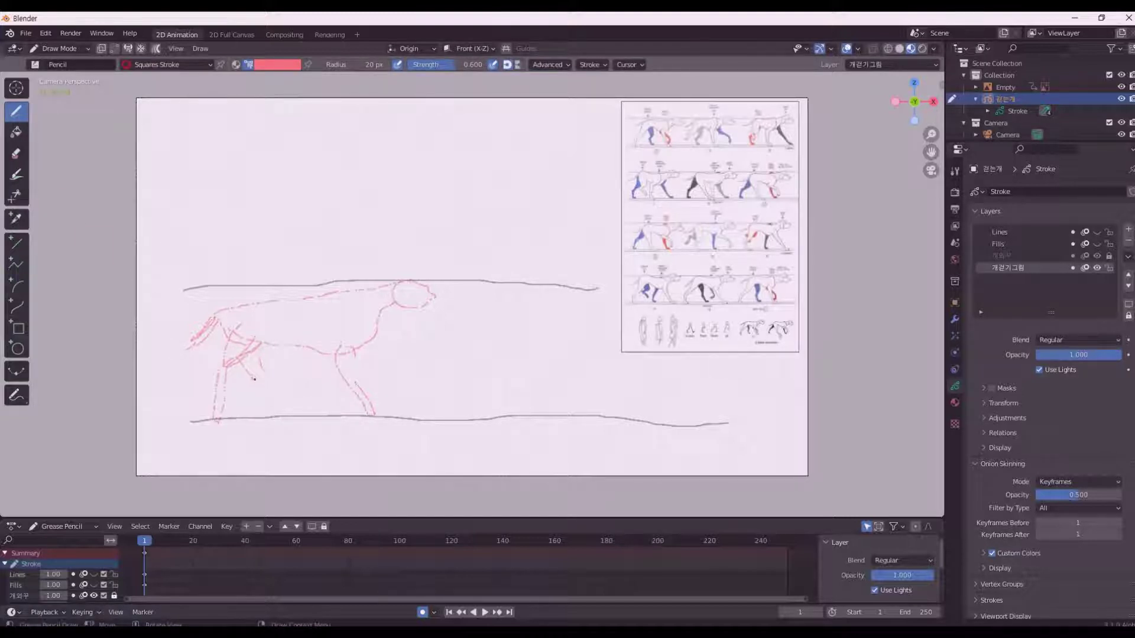
pyautogui.moveTo(257, 387)
pyautogui.mouseDown()
pyautogui.moveTo(273, 416)
pyautogui.moveTo(260, 390)
pyautogui.mouseUp()
pyautogui.moveTo(357, 383); pyautogui.dragTo(374, 414)
pyautogui.moveTo(361, 349); pyautogui.dragTo(373, 391)
pyautogui.moveTo(225, 311)
pyautogui.mouseDown()
pyautogui.moveTo(249, 295)
pyautogui.moveTo(411, 282)
pyautogui.moveTo(405, 294)
pyautogui.mouseUp()
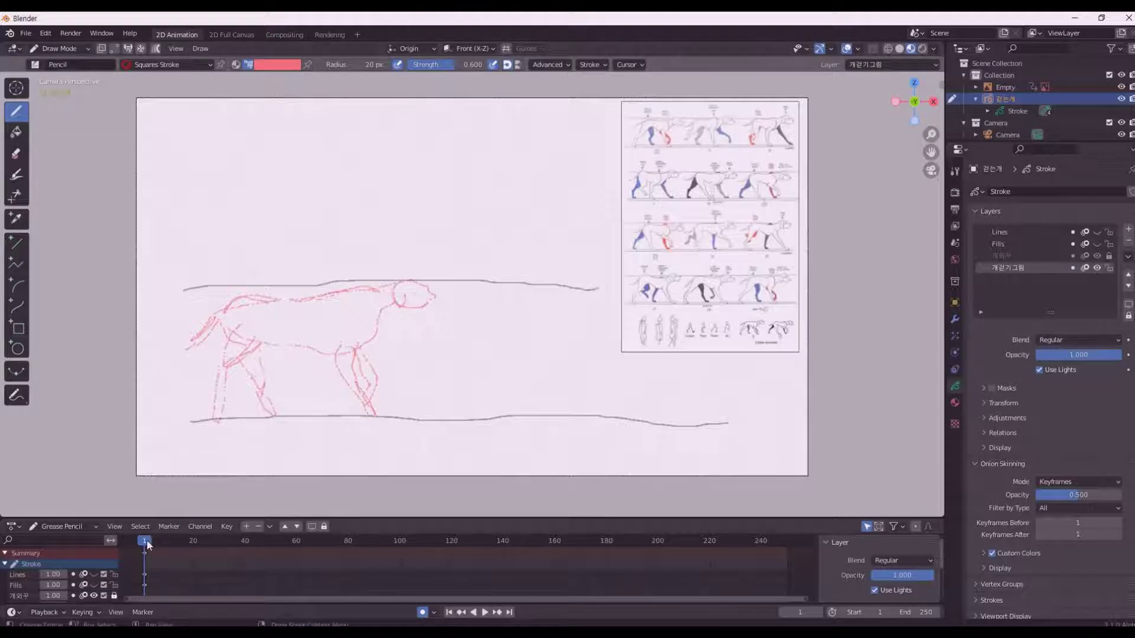
# Move to frame 6, add a dot for the dog's eye, and restart playback
pyautogui.press('space')
pyautogui.moveTo(152, 545); pyautogui.dragTo(157, 542)
pyautogui.press('space')
pyautogui.click(404, 296)
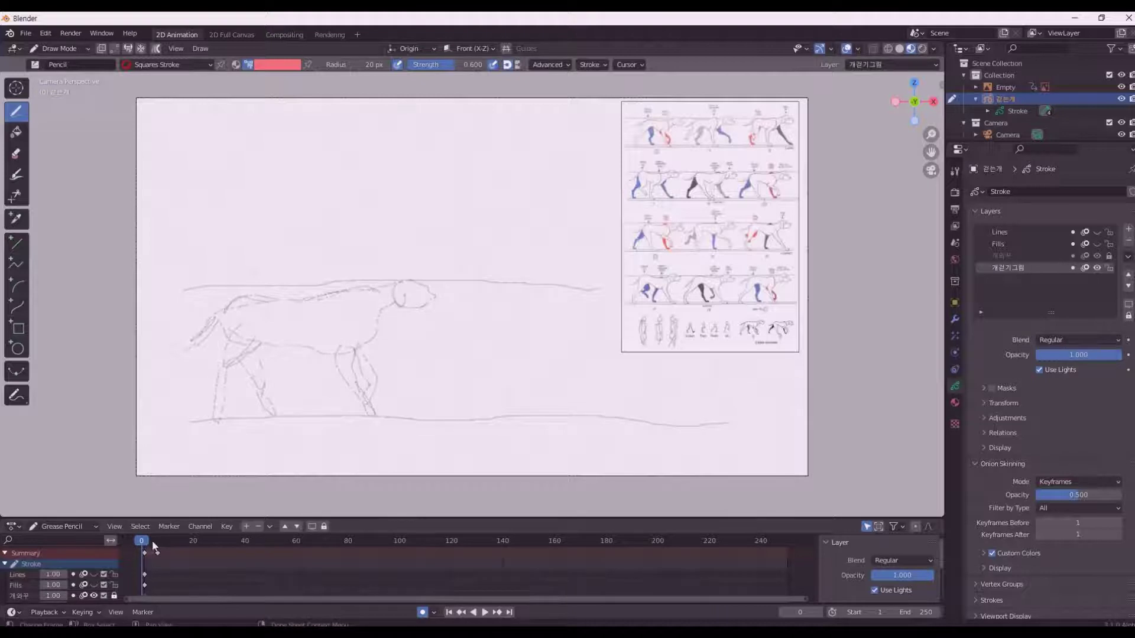
pyautogui.press('space')
pyautogui.press('space')
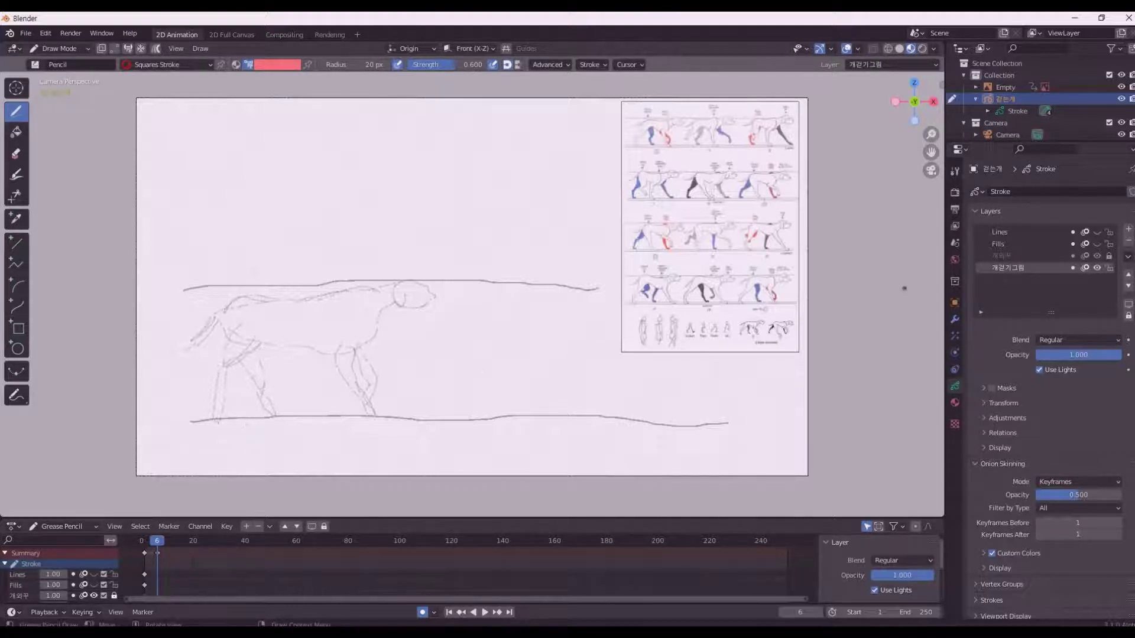
pyautogui.click(1085, 268)
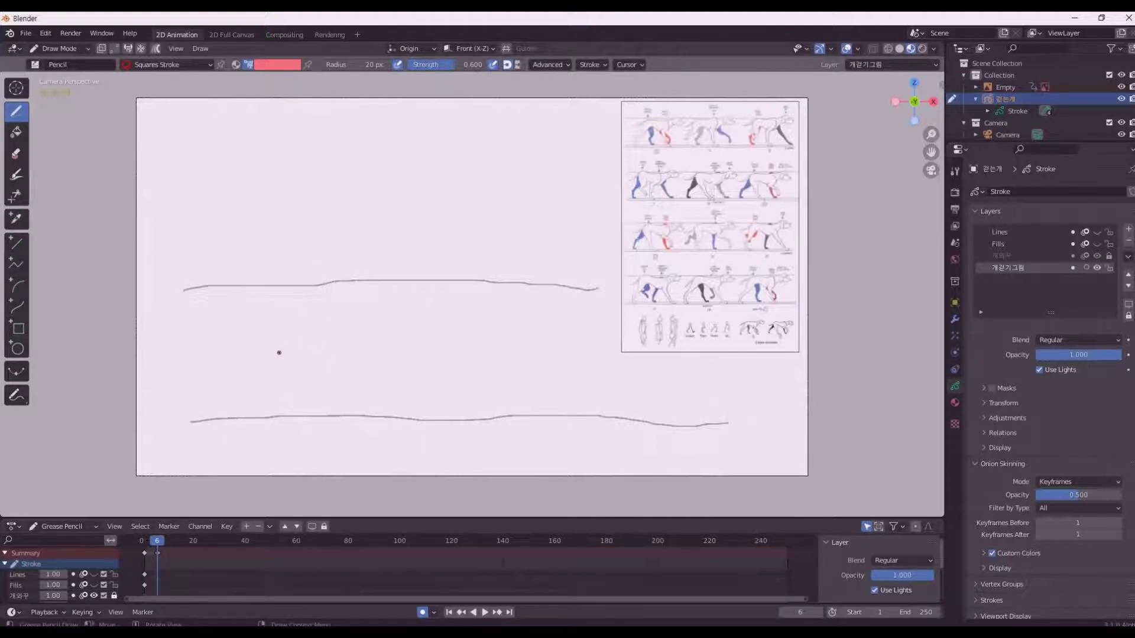
pyautogui.click(1086, 267)
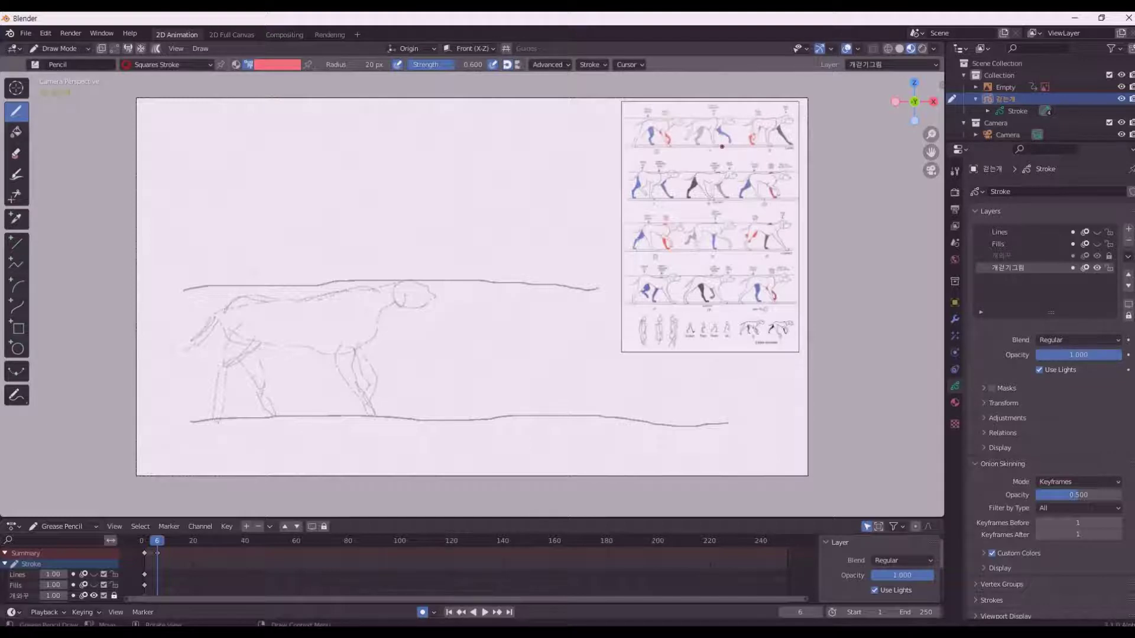
# Trace the dog's back, tail, rump and hind leg in red over the frame 6 ghost
pyautogui.press('shift')
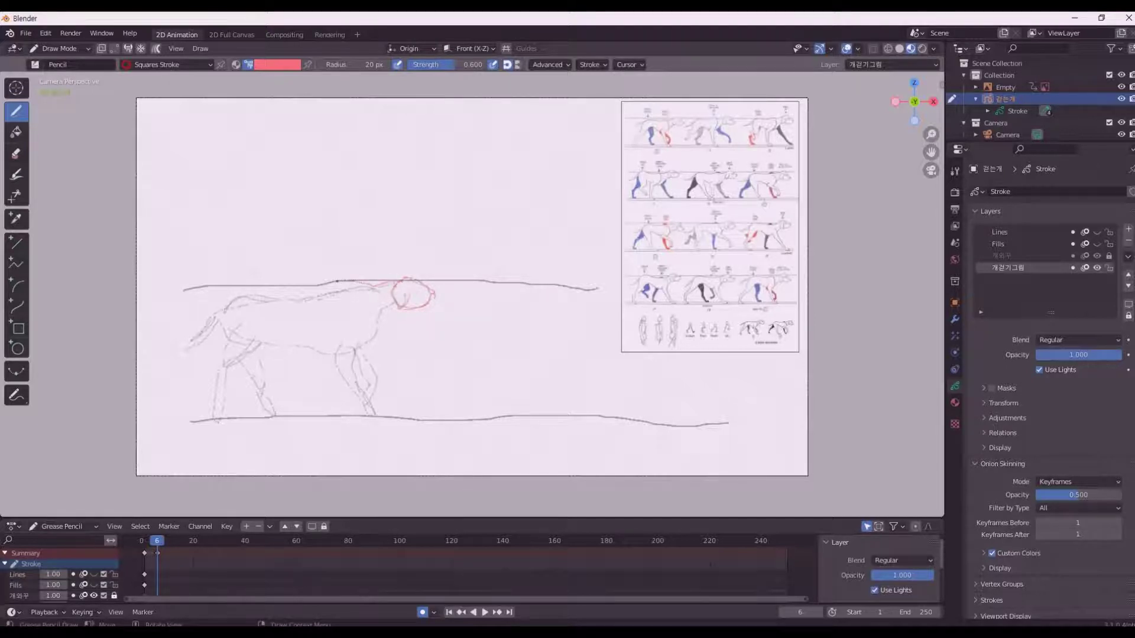
pyautogui.moveTo(317, 289); pyautogui.dragTo(282, 297)
pyautogui.moveTo(189, 324); pyautogui.dragTo(221, 324)
pyautogui.moveTo(228, 320)
pyautogui.mouseDown()
pyautogui.moveTo(222, 338)
pyautogui.moveTo(261, 340)
pyautogui.mouseUp()
pyautogui.moveTo(213, 359)
pyautogui.mouseDown()
pyautogui.moveTo(193, 391)
pyautogui.moveTo(220, 368)
pyautogui.mouseUp()
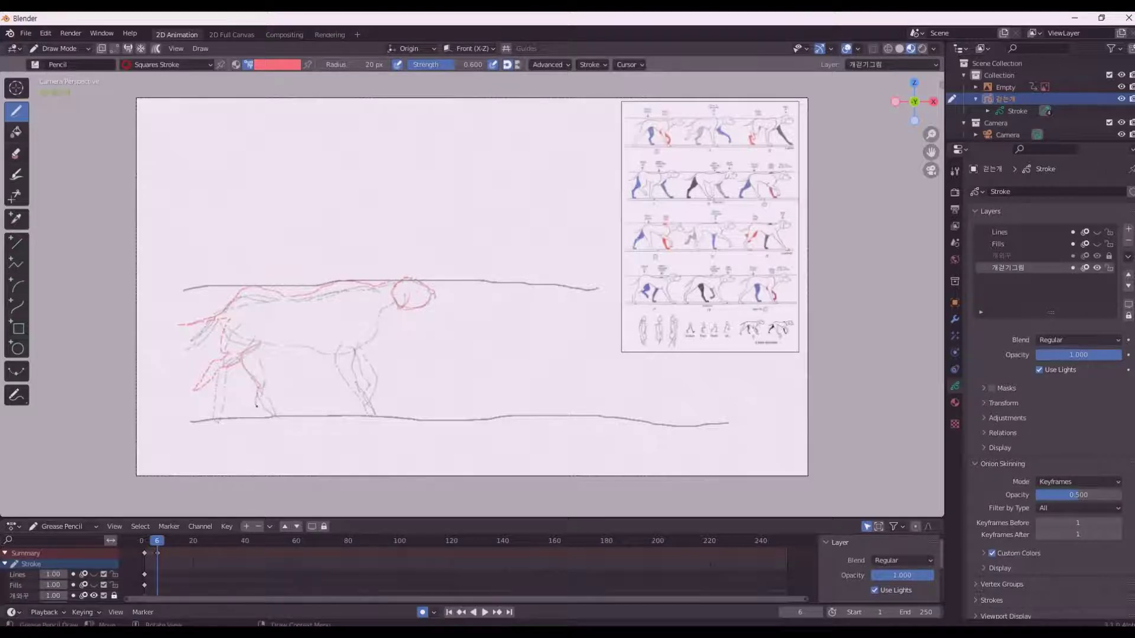
# Trace the lower hind leg, belly, front leg with foot hook, tail and chest lines on frame 6
pyautogui.moveTo(274, 412); pyautogui.dragTo(261, 353)
pyautogui.moveTo(280, 340); pyautogui.dragTo(301, 345)
pyautogui.moveTo(375, 407); pyautogui.dragTo(356, 376)
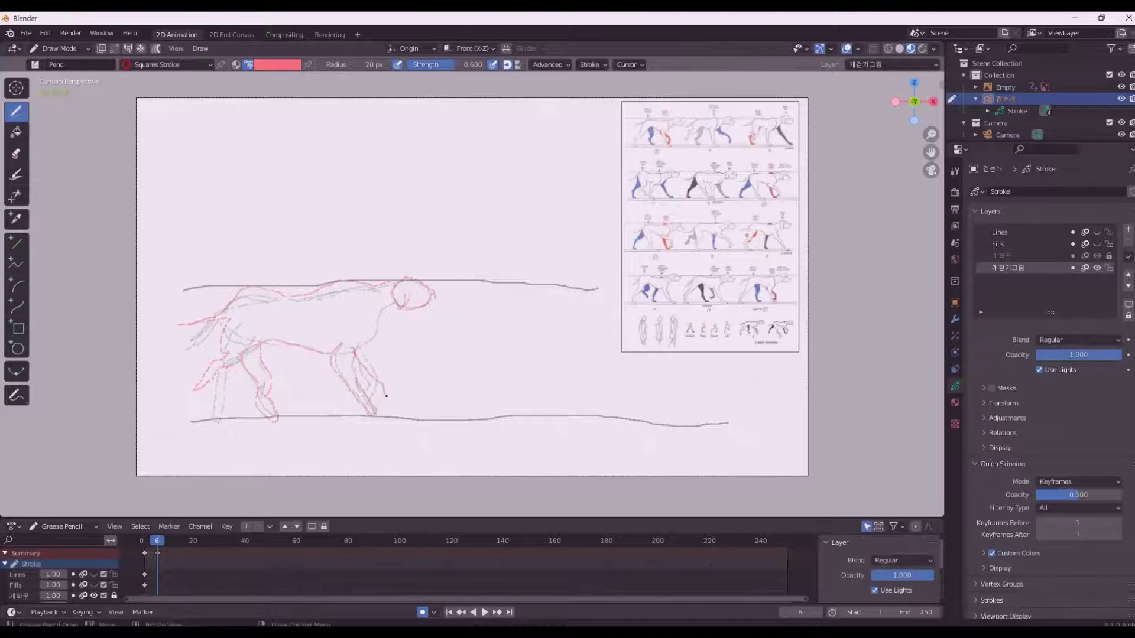
pyautogui.moveTo(390, 393); pyautogui.dragTo(389, 381)
pyautogui.moveTo(183, 324); pyautogui.dragTo(221, 322)
pyautogui.moveTo(367, 314); pyautogui.dragTo(354, 347)
pyautogui.moveTo(363, 303); pyautogui.dragTo(357, 341)
pyautogui.moveTo(227, 370); pyautogui.dragTo(208, 377)
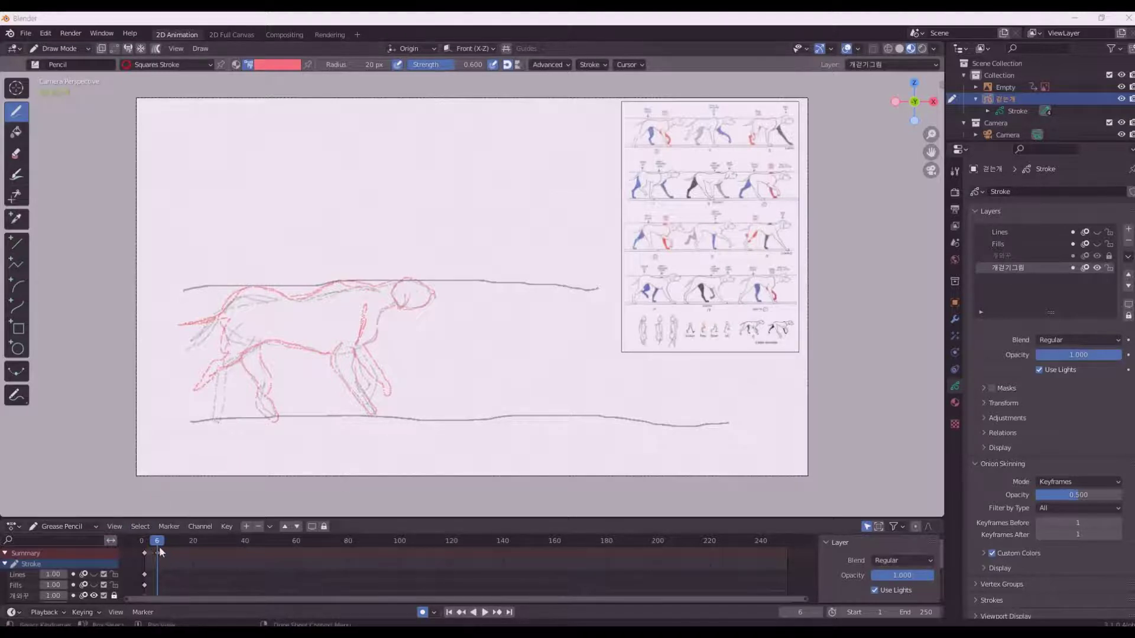
# Insert a new Grease Pencil drawing keyframe at frame 12
pyautogui.click(178, 539)
pyautogui.click(172, 543)
pyautogui.moveTo(173, 545); pyautogui.dragTo(173, 545)
pyautogui.press('i')
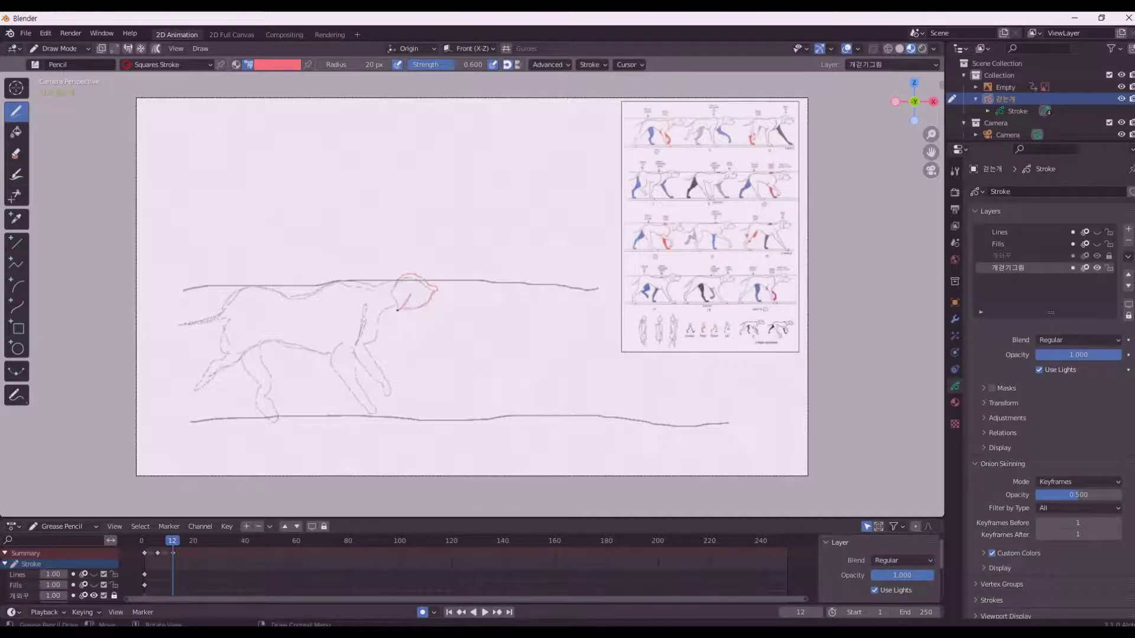
# Sketch the side of the dog's face and extend the tail line, undoing a stray back stroke
pyautogui.moveTo(397, 310); pyautogui.dragTo(394, 296)
pyautogui.moveTo(372, 286)
pyautogui.mouseDown()
pyautogui.moveTo(285, 296)
pyautogui.moveTo(261, 281)
pyautogui.mouseUp()
pyautogui.hotkey('ctrl', 'z')
pyautogui.moveTo(185, 322); pyautogui.dragTo(171, 322)
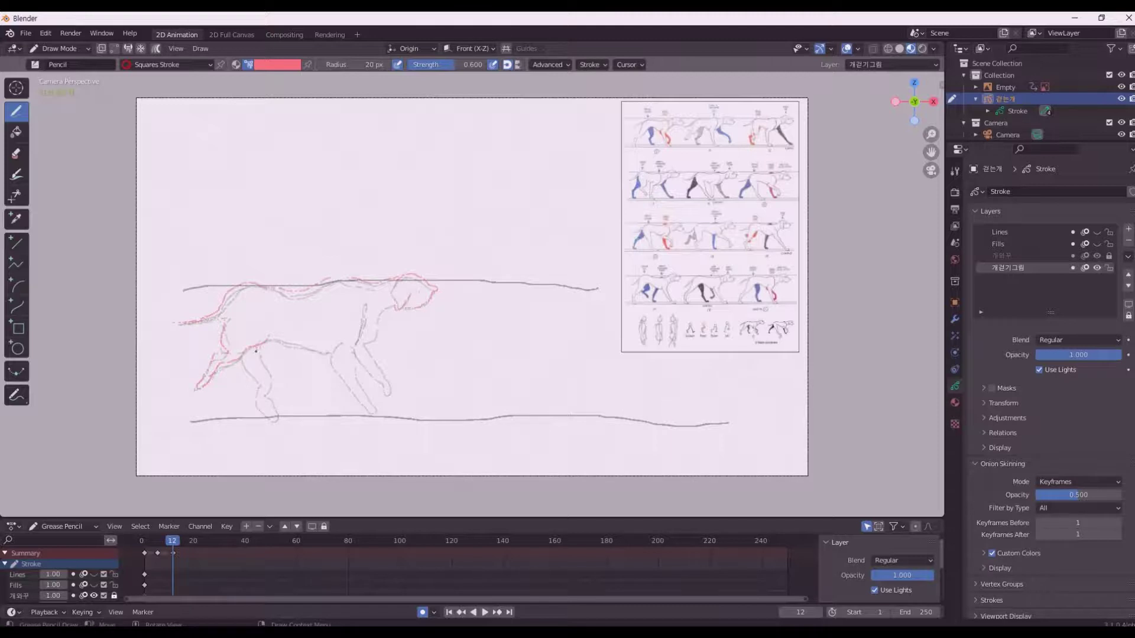
# Trace the hind leg, both front legs and the chest line in red on frame 12
pyautogui.moveTo(255, 351); pyautogui.dragTo(239, 367)
pyautogui.moveTo(227, 378); pyautogui.dragTo(231, 400)
pyautogui.moveTo(238, 399); pyautogui.dragTo(232, 368)
pyautogui.moveTo(345, 398); pyautogui.dragTo(352, 350)
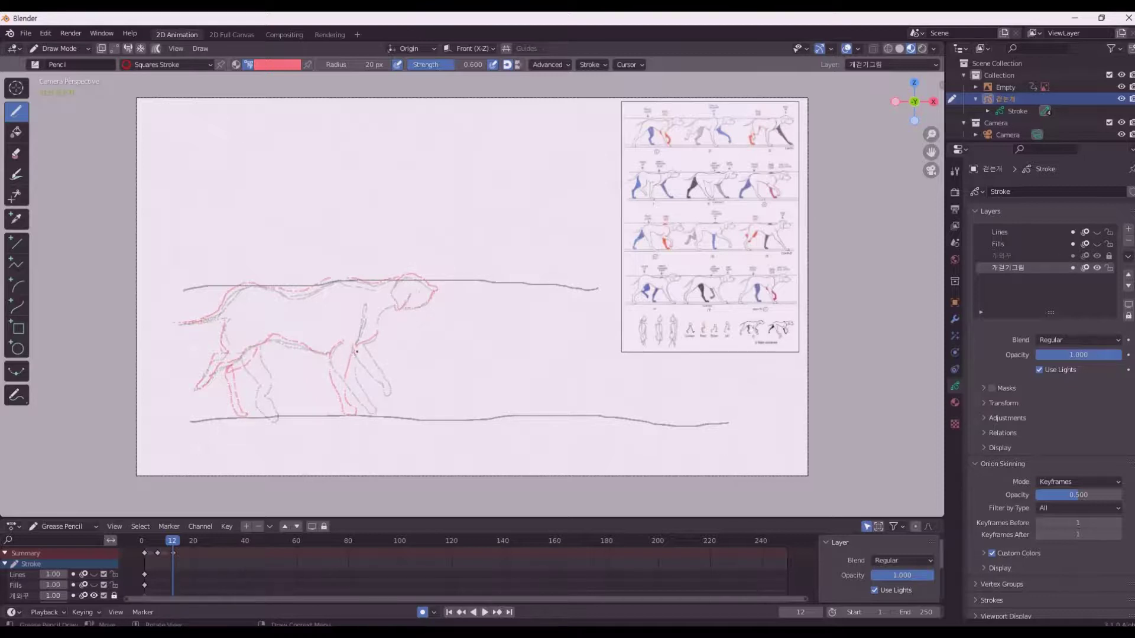
pyautogui.moveTo(380, 387); pyautogui.dragTo(389, 399)
pyautogui.moveTo(395, 408)
pyautogui.mouseDown()
pyautogui.moveTo(369, 346)
pyautogui.moveTo(385, 311)
pyautogui.mouseUp()
pyautogui.moveTo(366, 304); pyautogui.dragTo(364, 326)
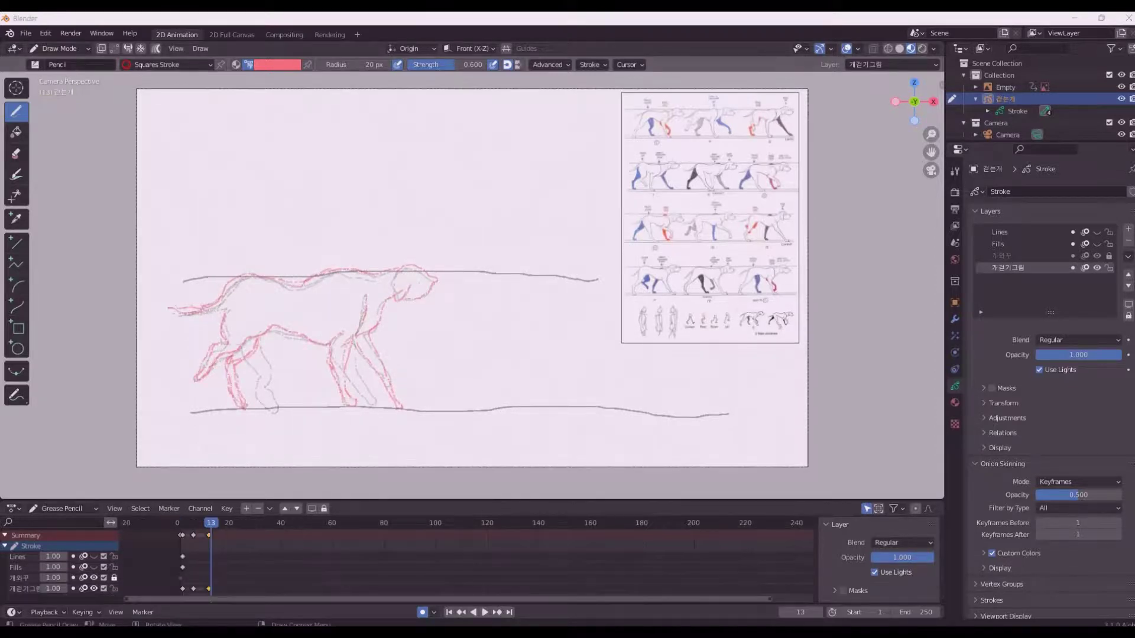
# Go to frame 18, enlarge the Dope Sheet, and select the 개걷기그림 layer channel
pyautogui.press('space')
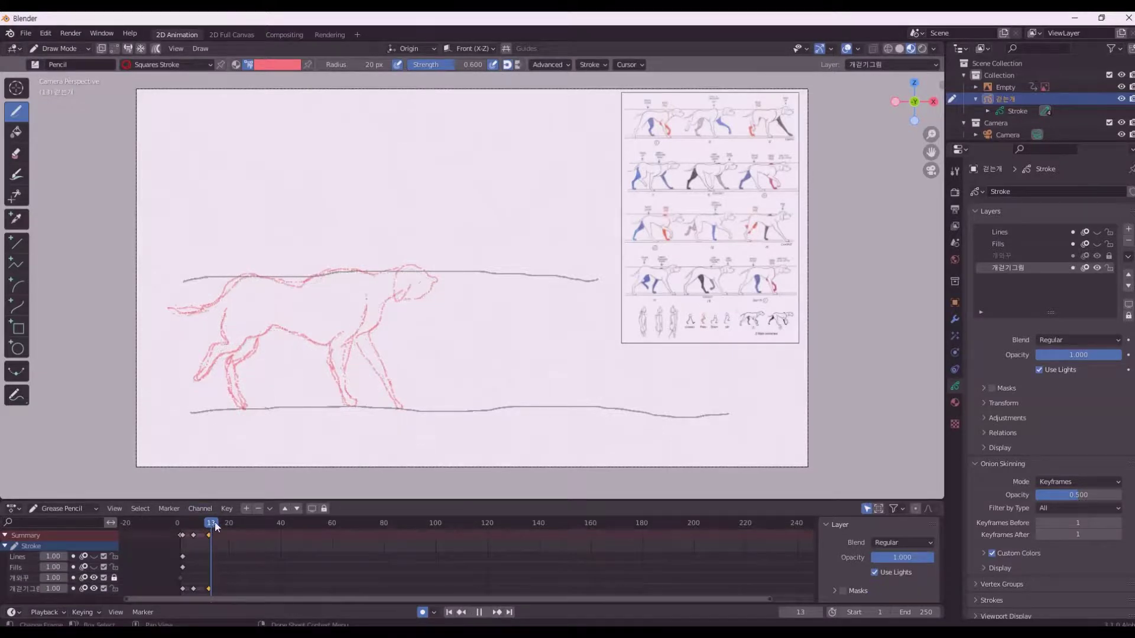
pyautogui.moveTo(219, 526); pyautogui.dragTo(225, 526)
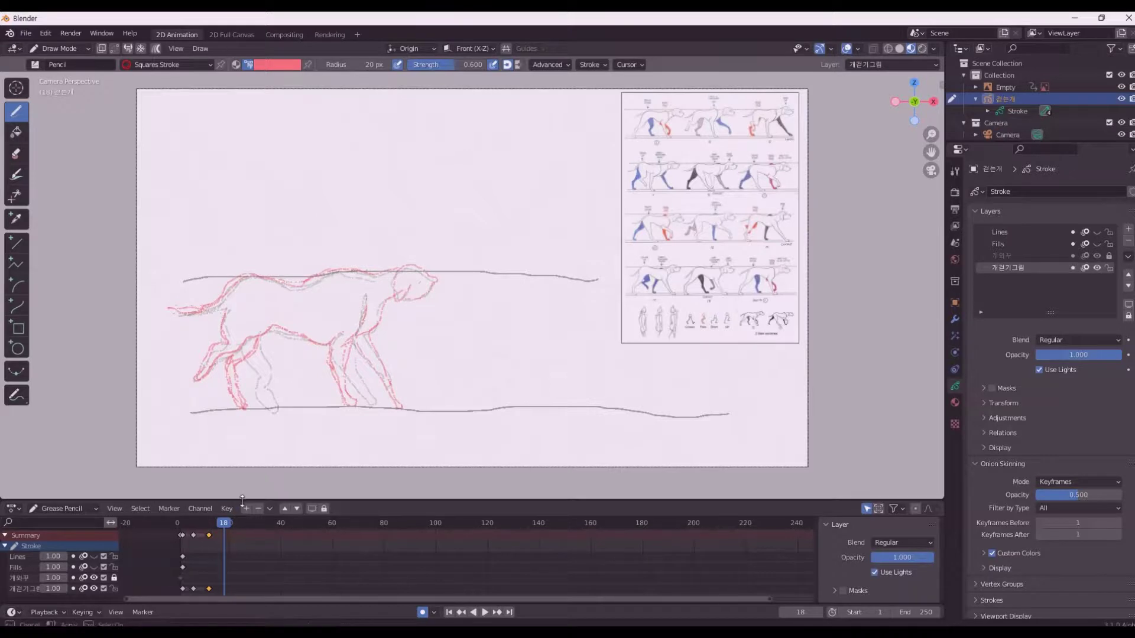
pyautogui.moveTo(242, 498); pyautogui.dragTo(242, 467)
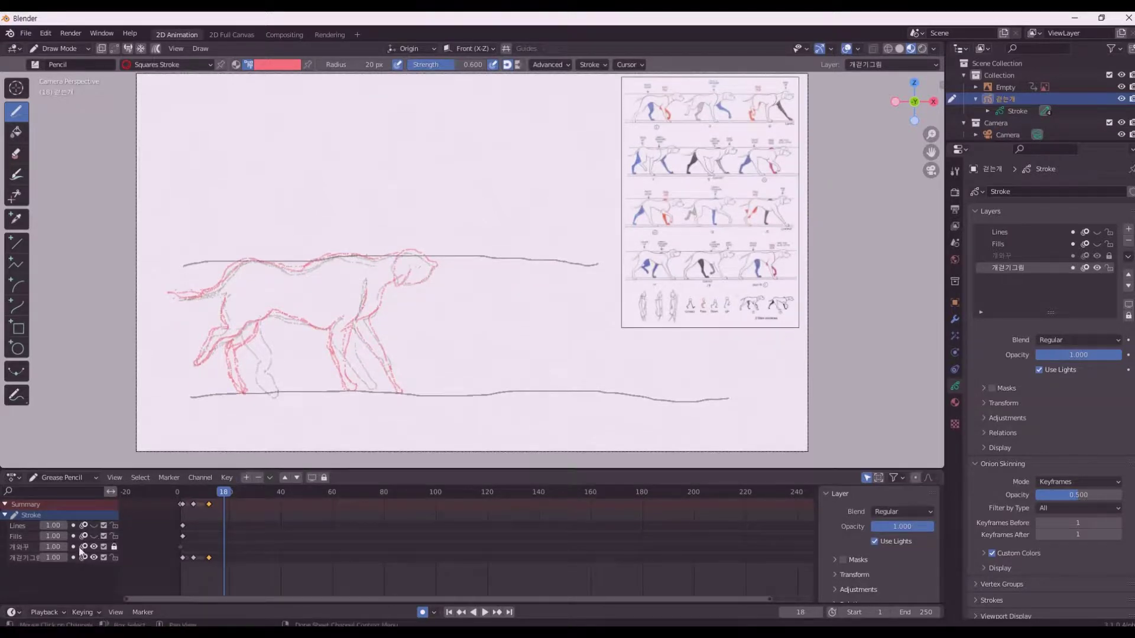
pyautogui.click(27, 559)
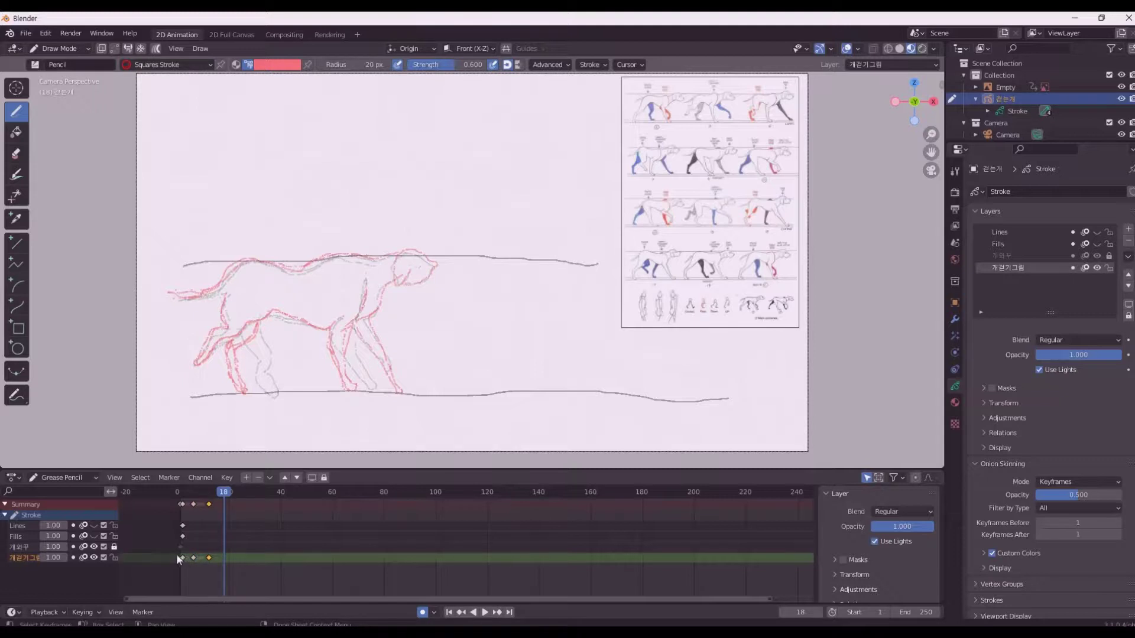
# Copy the 개걷기그림 keyframes beyond frame 18, then scrub back to check the drawings
pyautogui.moveTo(178, 559); pyautogui.dragTo(219, 568)
pyautogui.hotkey('ctrl', 'v')
pyautogui.press('space')
pyautogui.click(216, 493)
pyautogui.moveTo(215, 495)
pyautogui.mouseDown()
pyautogui.moveTo(183, 501)
pyautogui.moveTo(250, 492)
pyautogui.mouseUp()
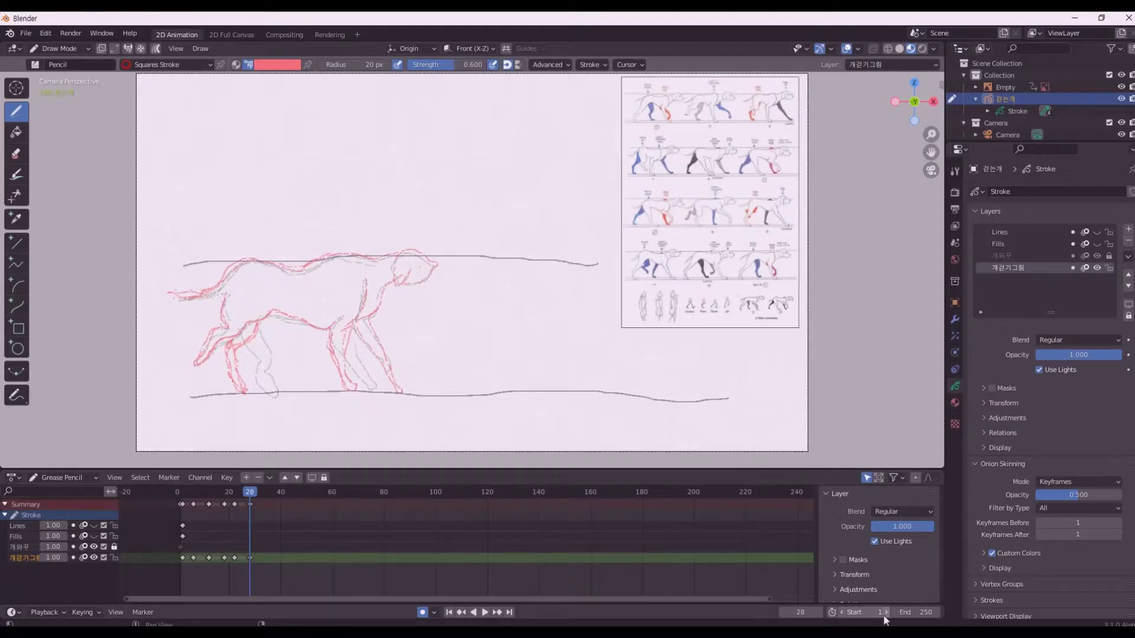
# Set the Timeline end frame to 28
pyautogui.click(923, 612)
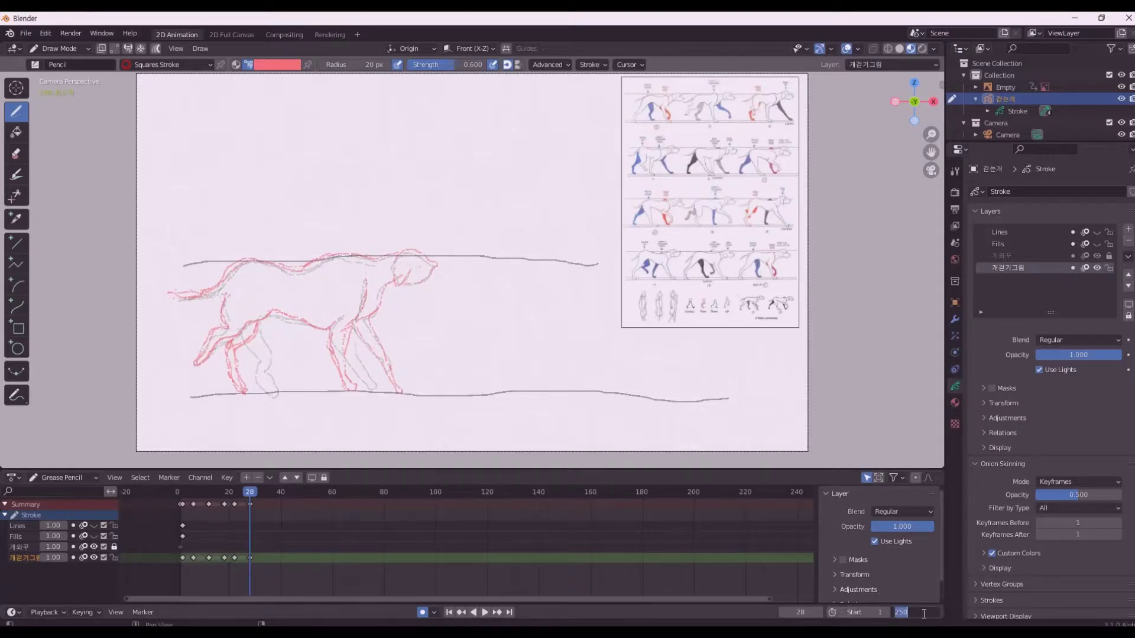
pyautogui.write('2')
pyautogui.write('8')
pyautogui.press('Return')
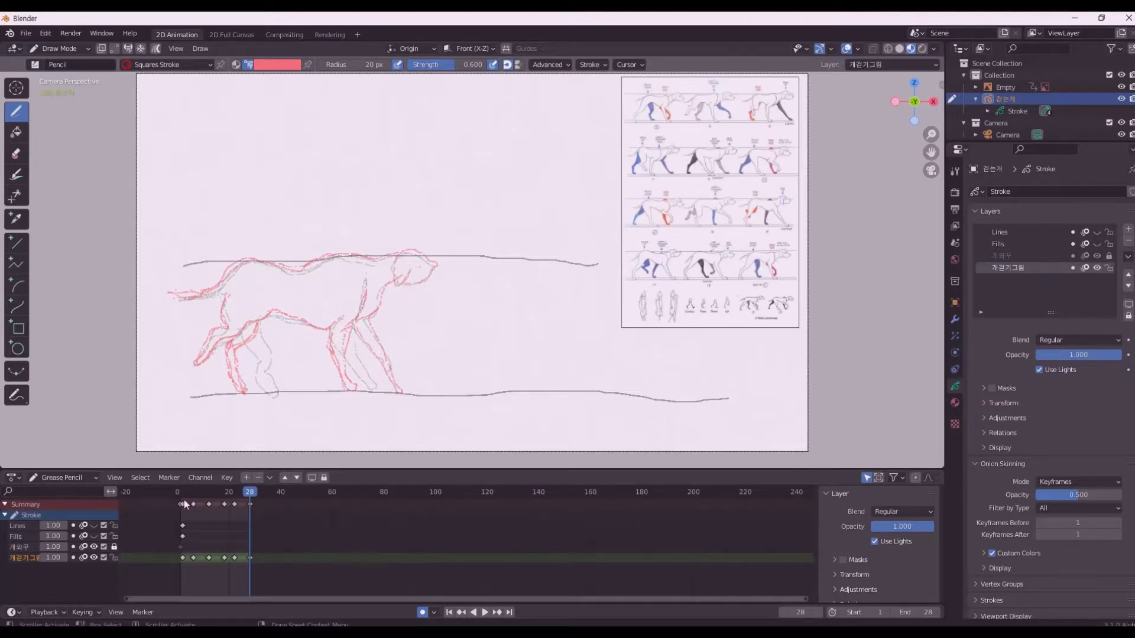
# Play, stop and replay the 28-frame dog walk cycle to review the motion
pyautogui.press('space')
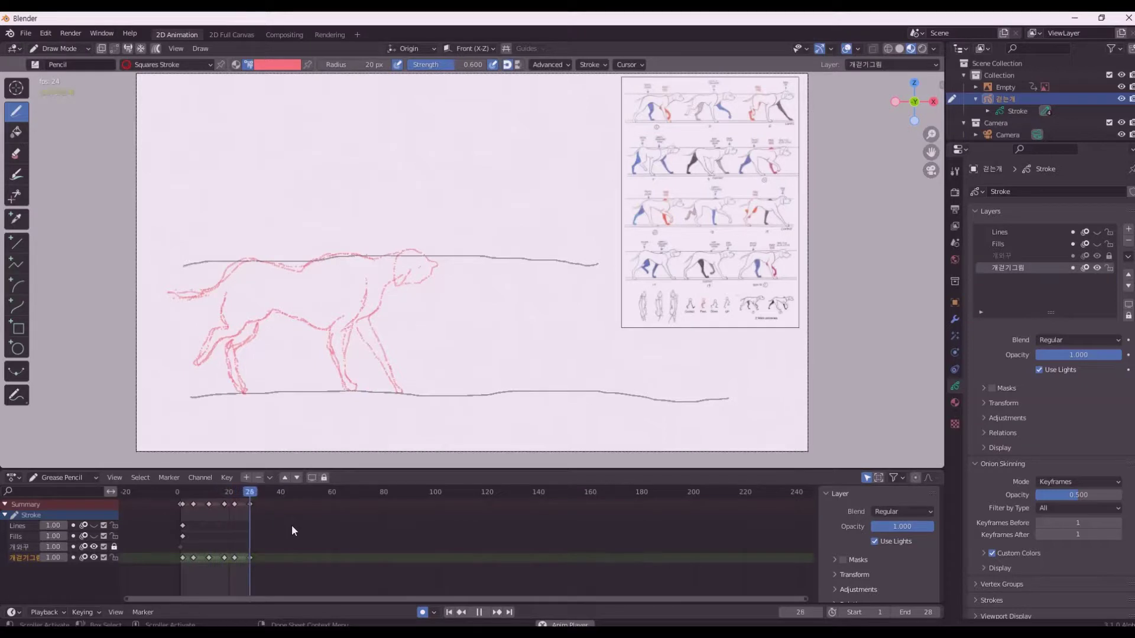
pyautogui.press('space')
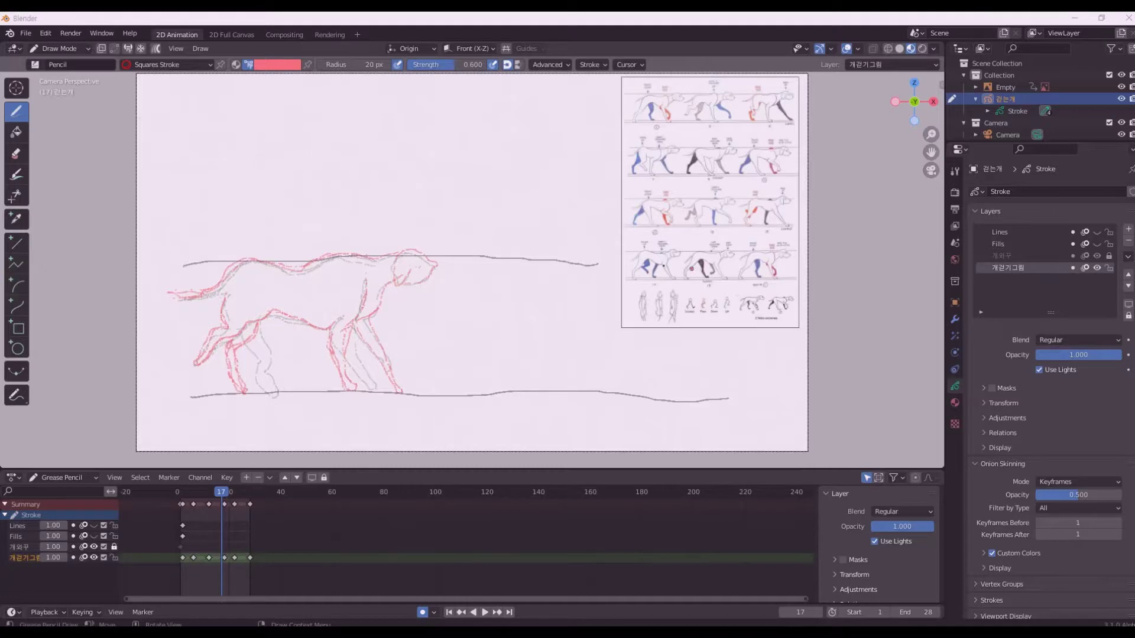
pyautogui.scroll(2, 591, 274)
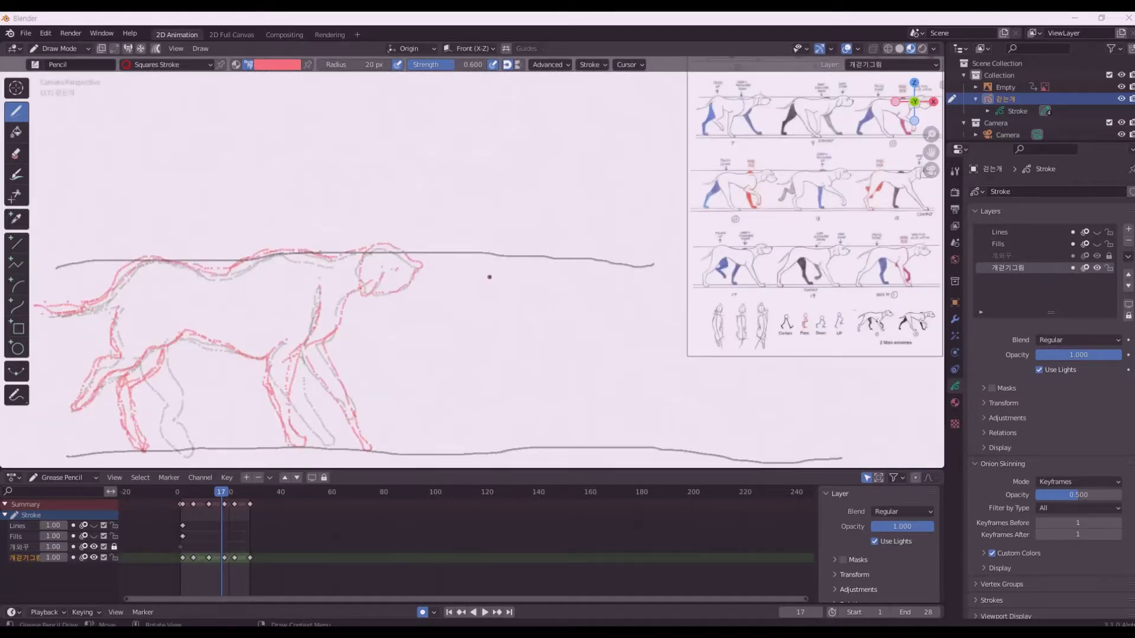
pyautogui.scroll(-3, 489, 276)
pyautogui.press('space')
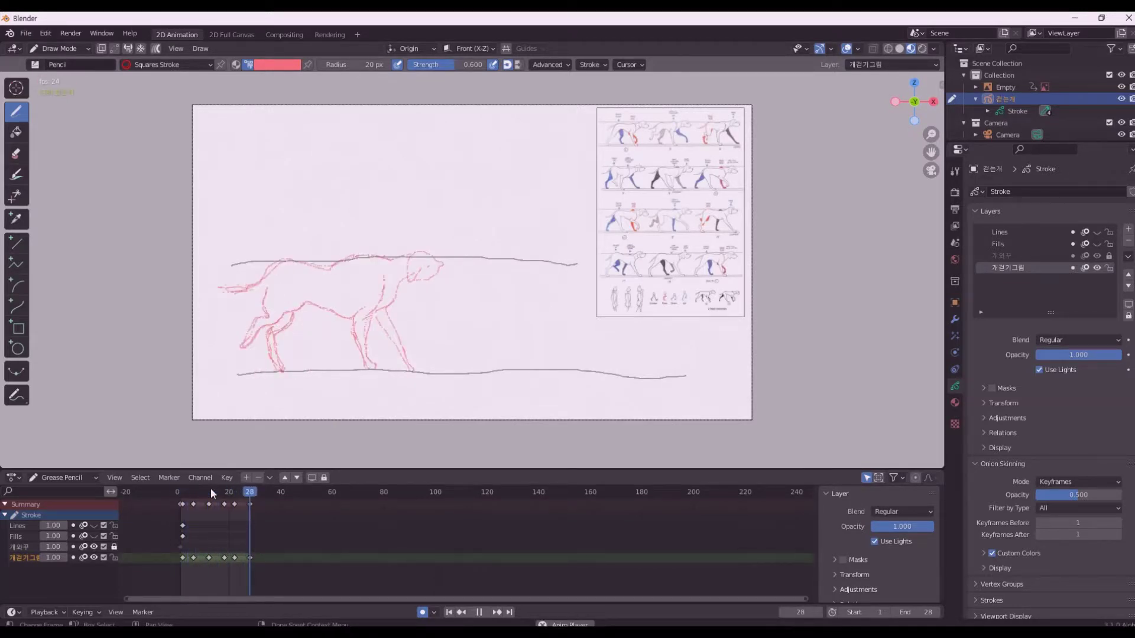
# Stop playback and undo twice, restoring end frame 250 and only keyframes 1, 6 and 12
pyautogui.press('space')
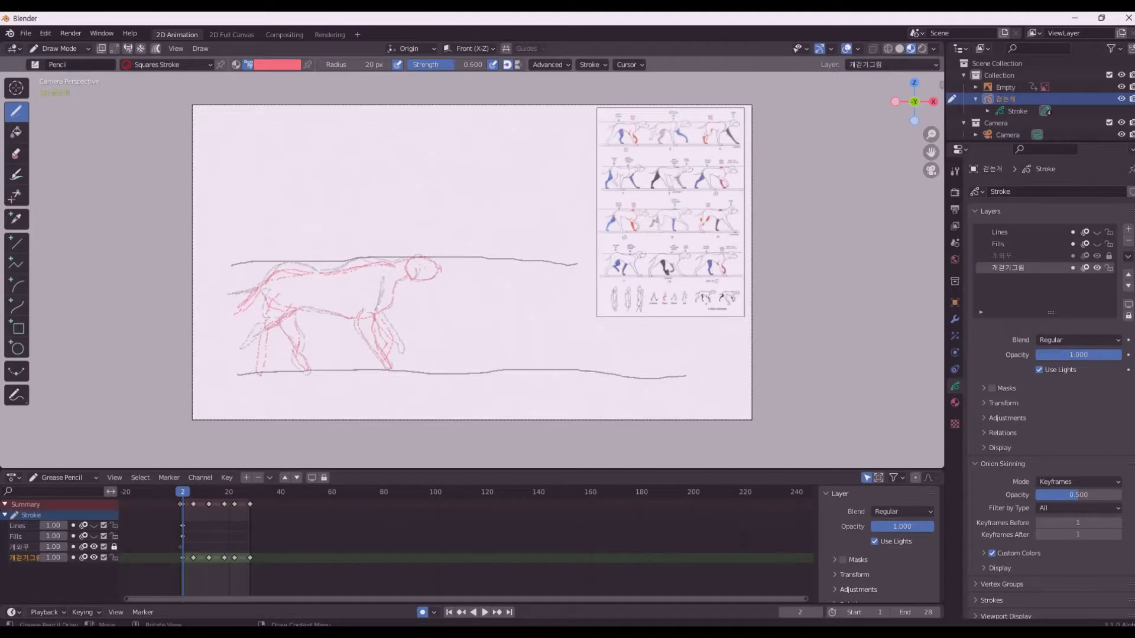
pyautogui.scroll(1, 471, 262)
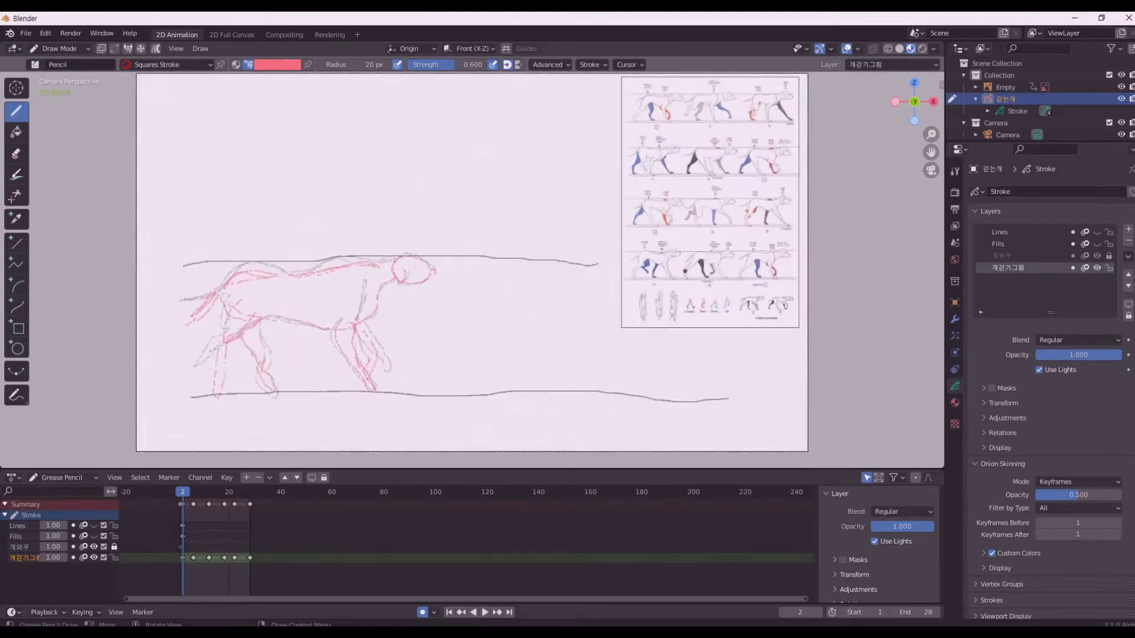
pyautogui.scroll(1, 697, 272)
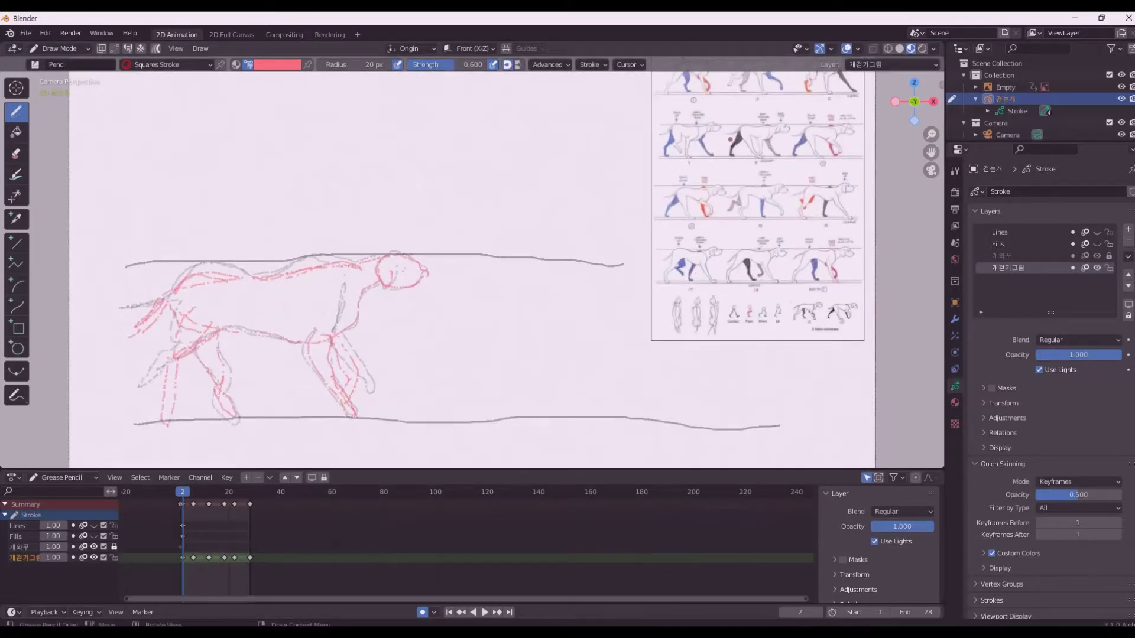
pyautogui.scroll(1, 801, 235)
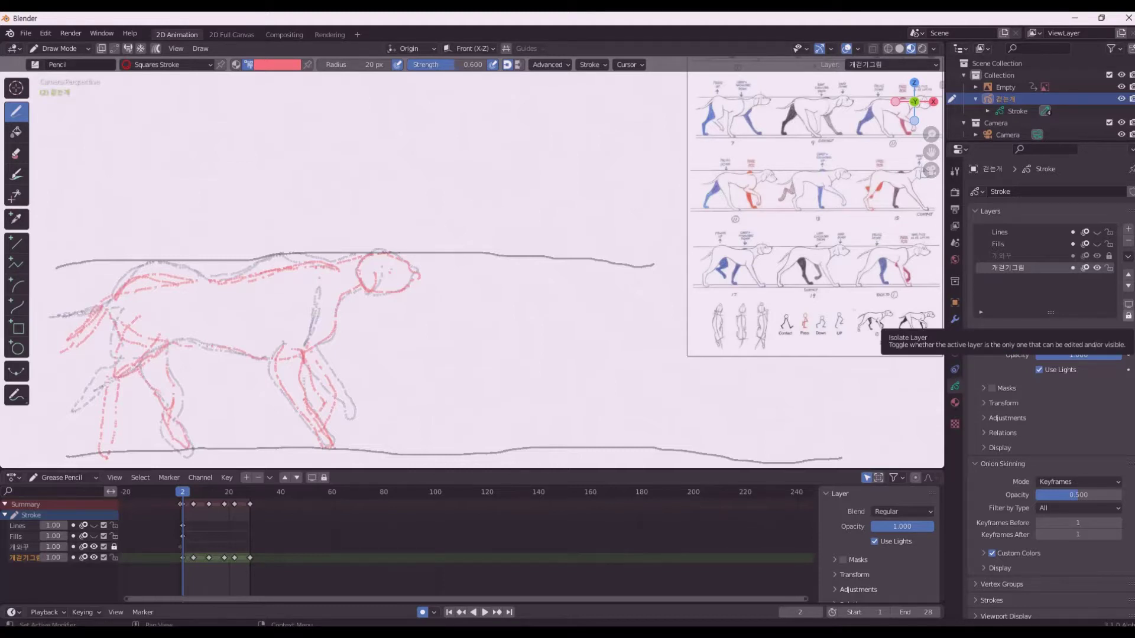
pyautogui.press('space')
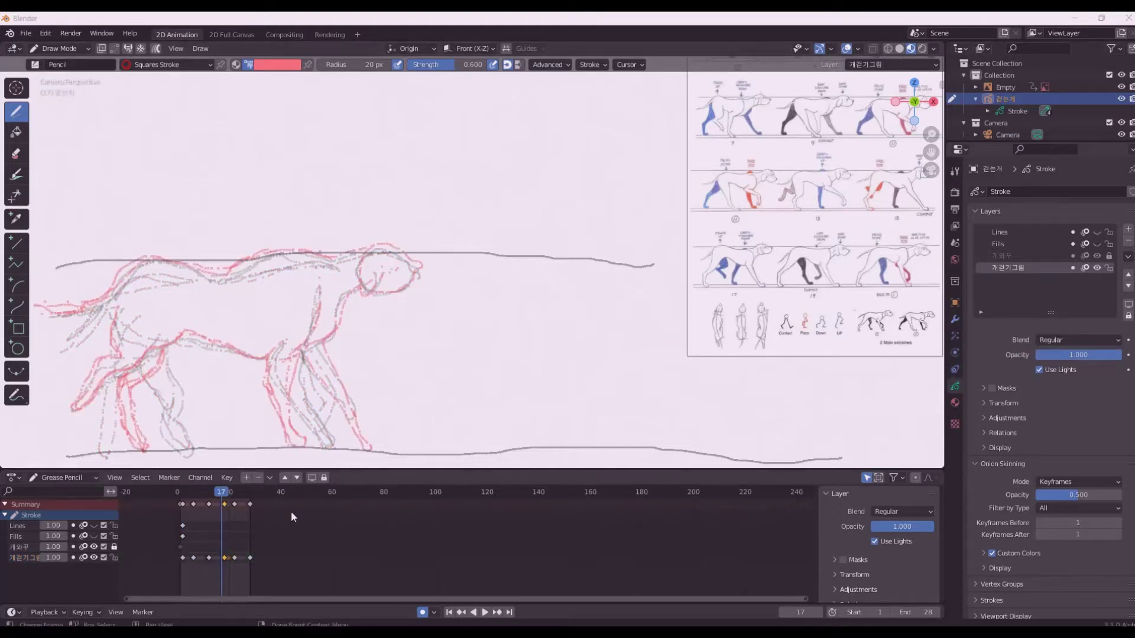
pyautogui.hotkey('ctrl', 'z')
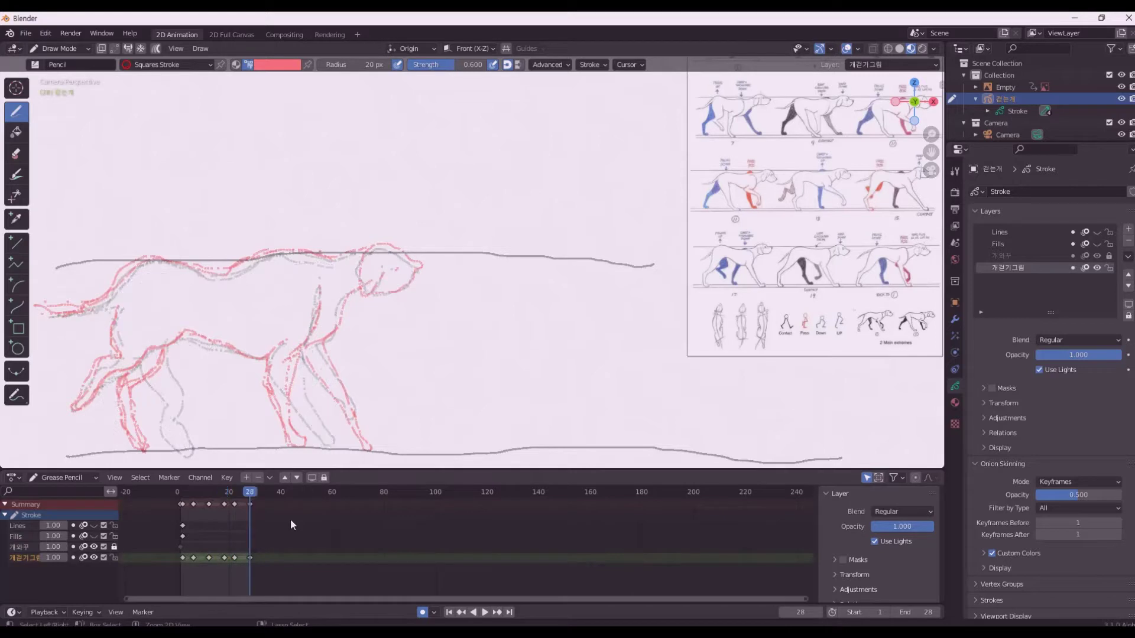
pyautogui.hotkey('ctrl', 'z')
pyautogui.hotkey('ctrl', 'z')
pyautogui.hotkey('ctrl', 'z')
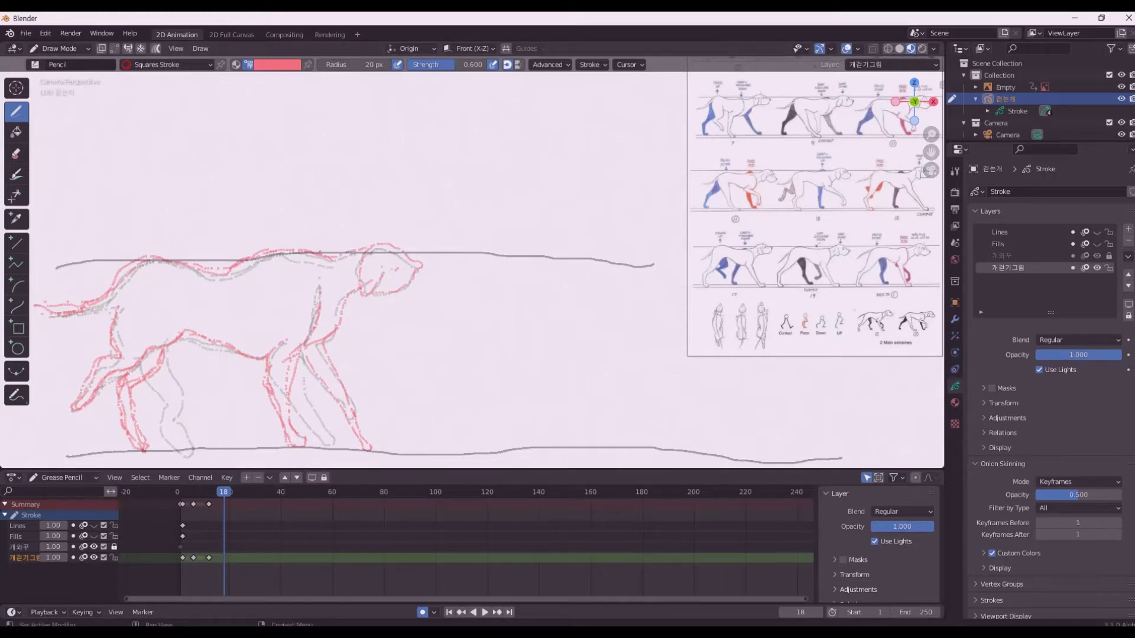
# Insert a new blank keyframe at frame 18 on the 개걷기그림 layer
pyautogui.click(721, 184)
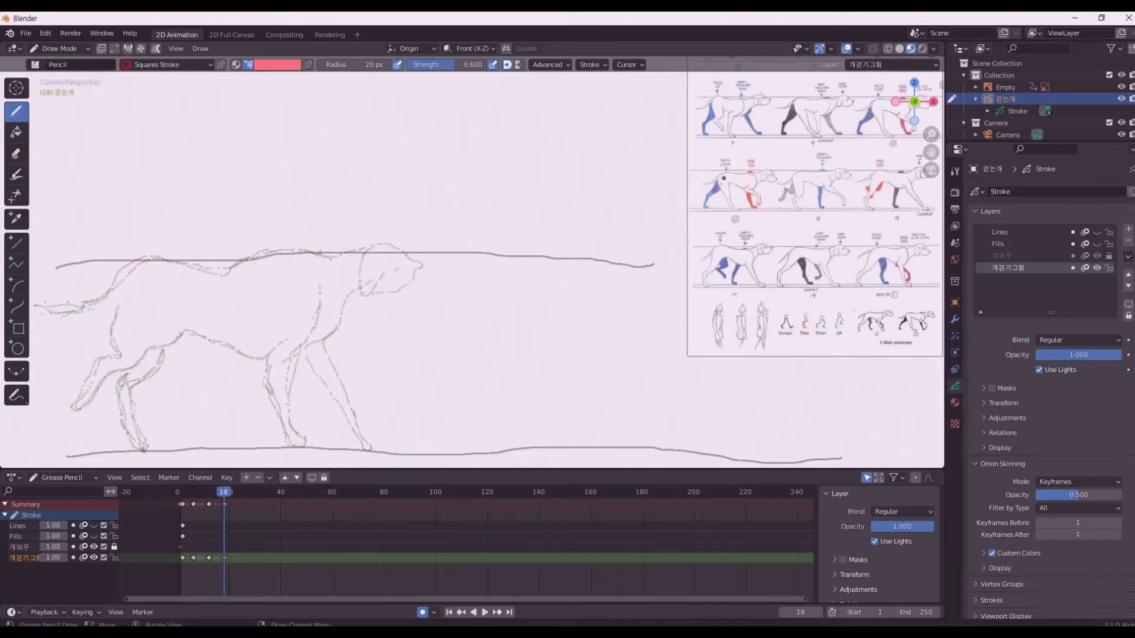